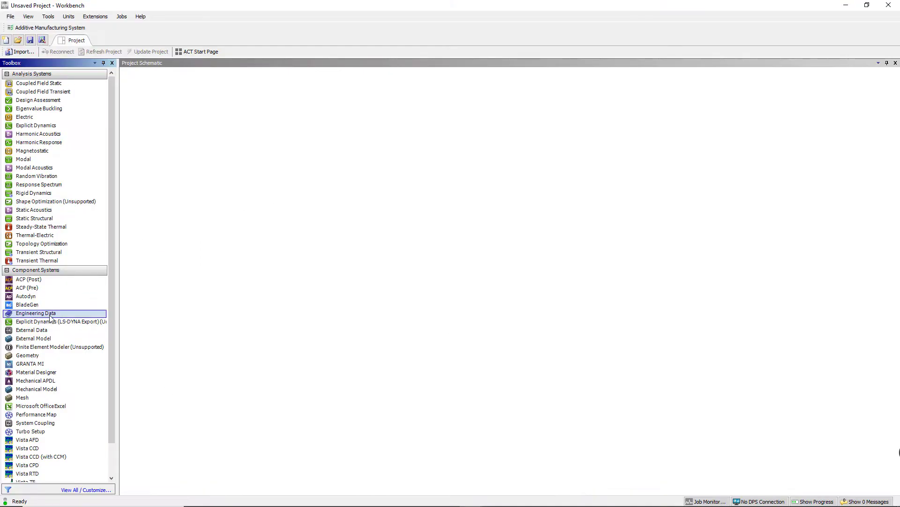
Step: Create an Engineering Data system feeding two Static Structural systems, each sharing its engineering data, geometry and model with its own Modal system
left_click_drag(71, 312, 170, 101)
left_click(56, 219)
left_click_drag(56, 218, 189, 118)
left_click(24, 159)
left_click_drag(24, 159, 268, 132)
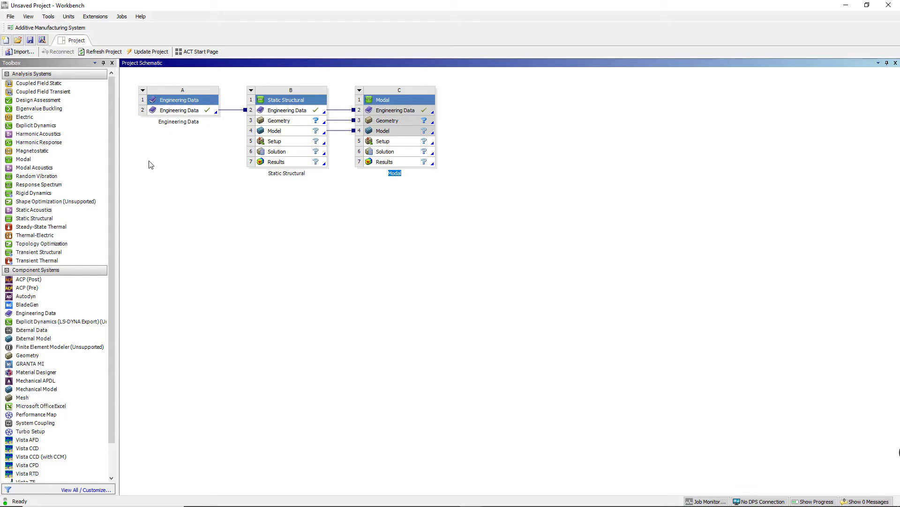
left_click_drag(34, 218, 188, 113)
left_click_drag(26, 159, 284, 250)
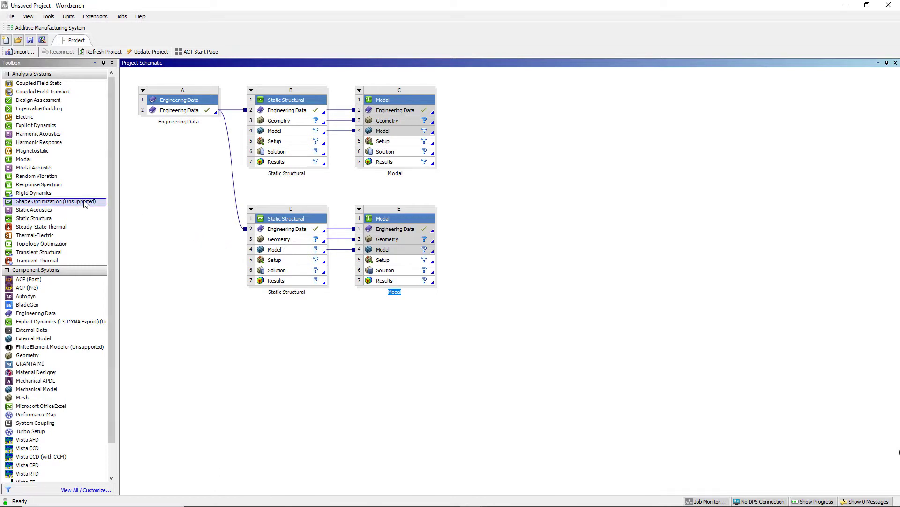
Step: Add a Topology Optimization system on the second Modal system's Solution and link the second Static Structural Solution to its Setup
left_click_drag(55, 244, 417, 278)
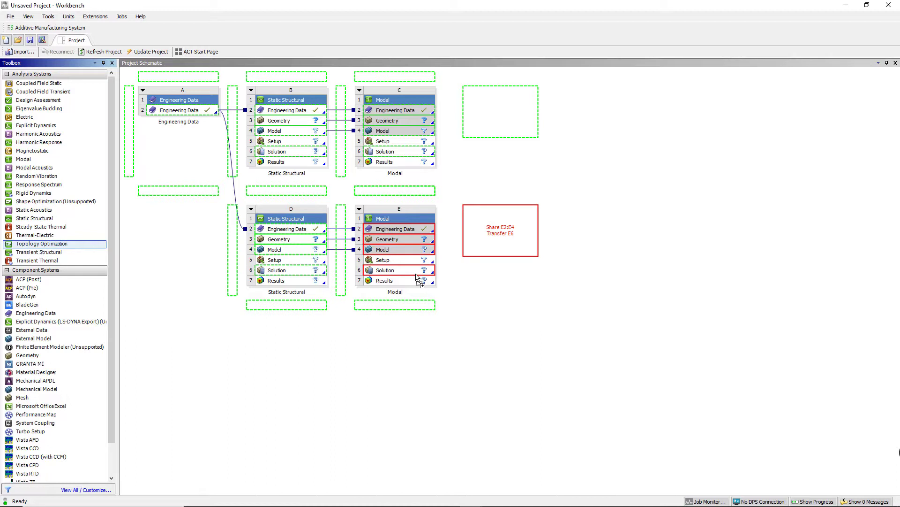
left_click_drag(416, 276, 417, 272)
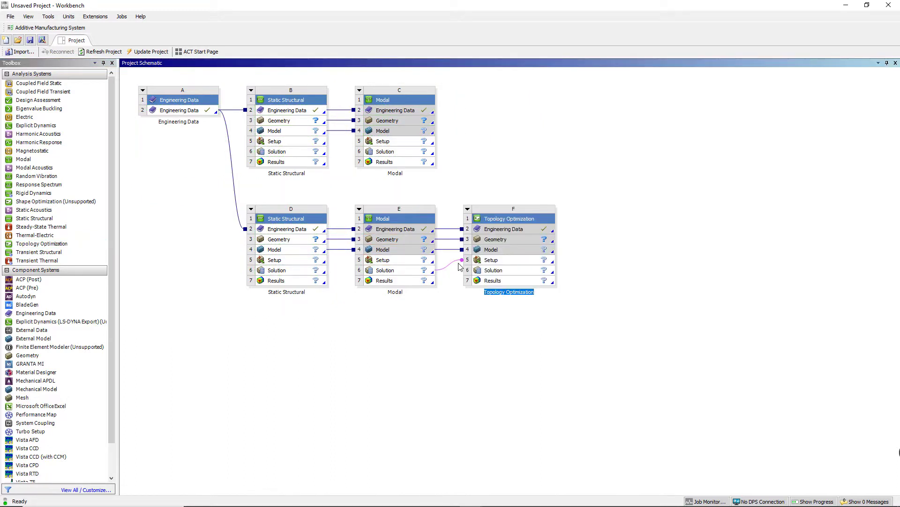
double_click(499, 261)
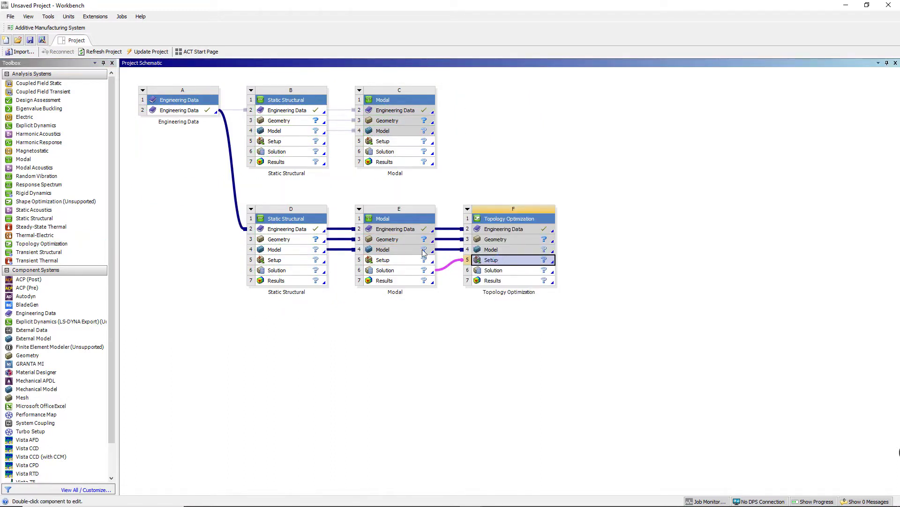
left_click(313, 272)
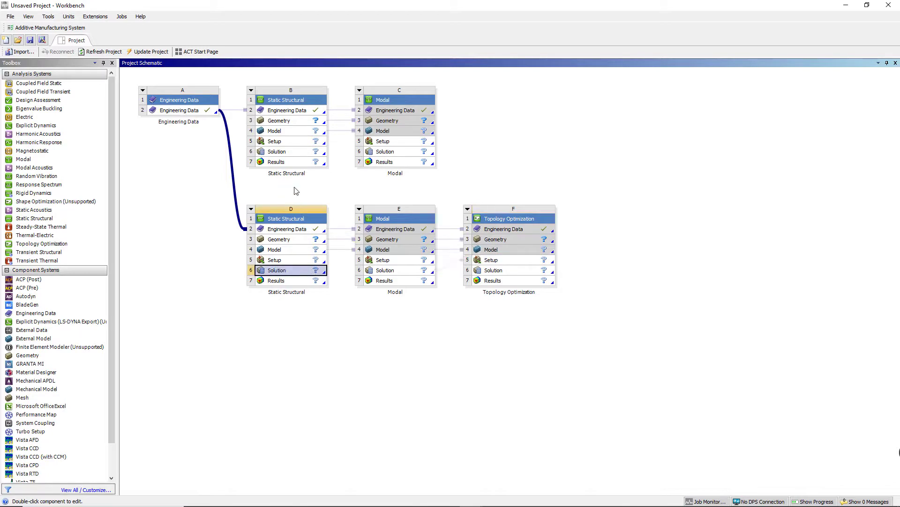
left_click_drag(308, 275, 487, 259)
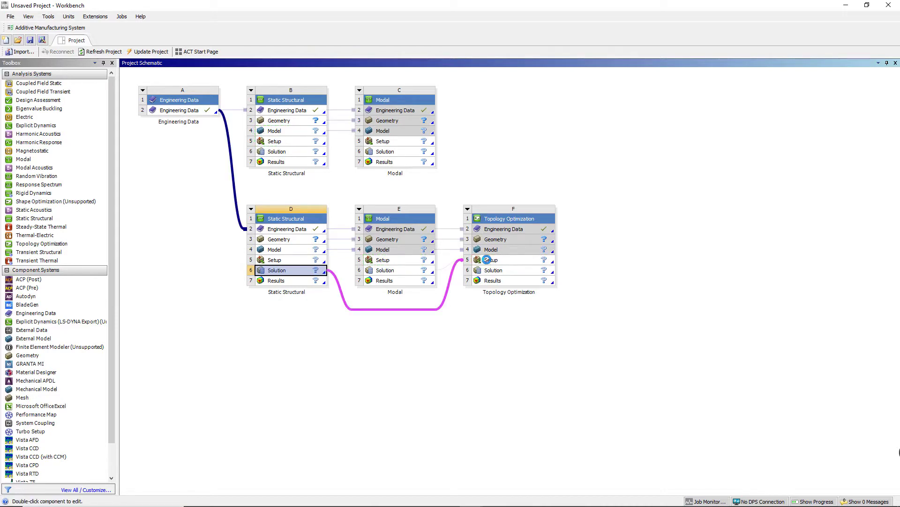
left_click(521, 283)
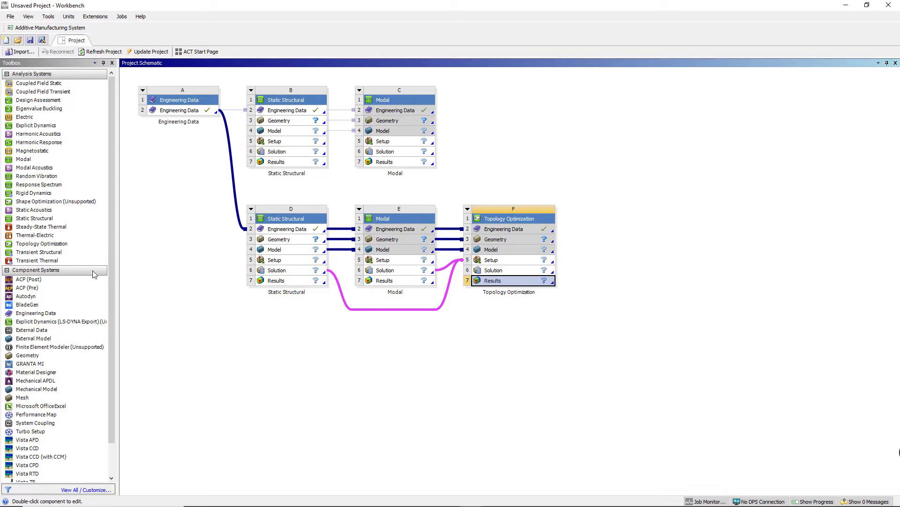
Step: Add a standalone Geometry system beside Topology Optimization and link the optimization Results to its Geometry cell
left_click_drag(28, 355, 616, 232)
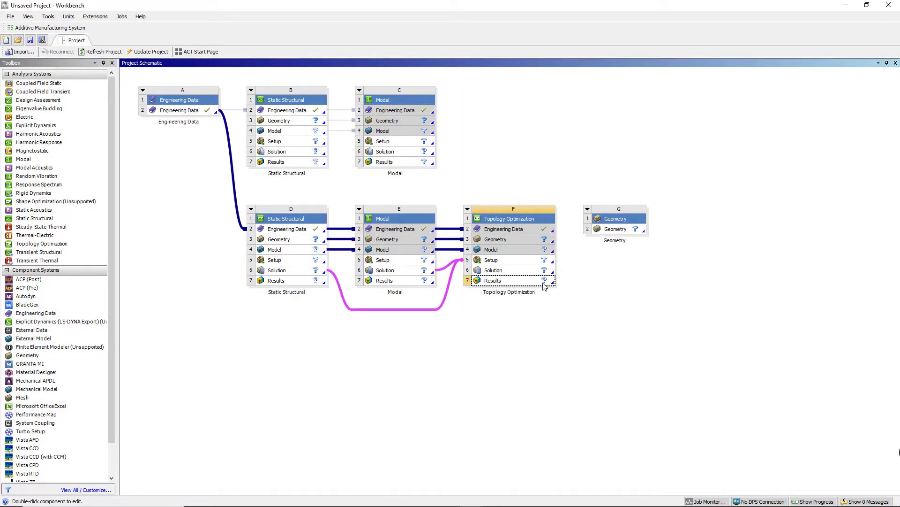
left_click_drag(536, 283, 610, 230)
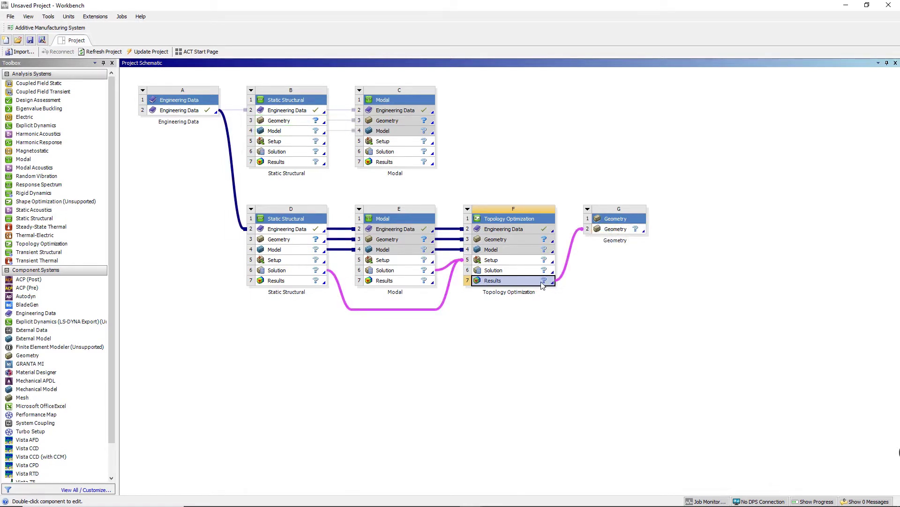
left_click(610, 230)
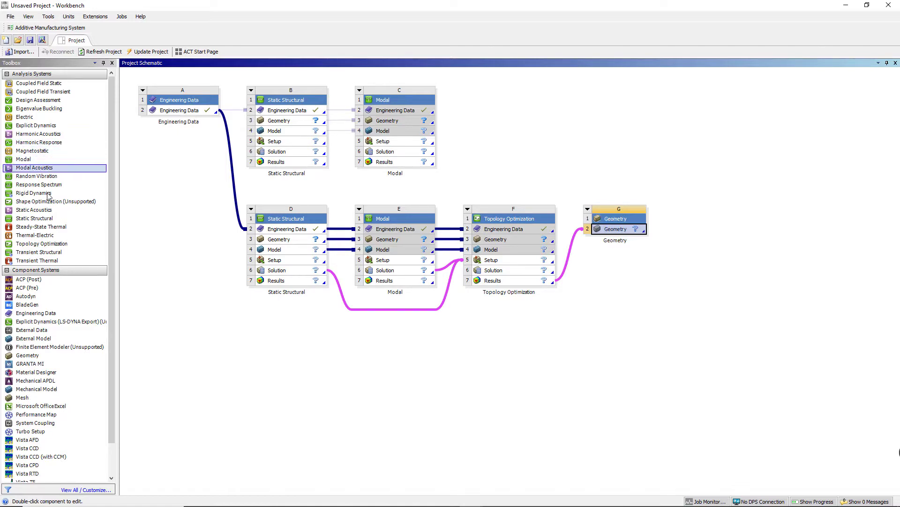
Step: Add a Static Structural system using the new Geometry with a Modal system sharing its model, and link the common Engineering Data to it
left_click(42, 219)
left_click_drag(42, 219, 708, 232)
left_click_drag(19, 163, 736, 255)
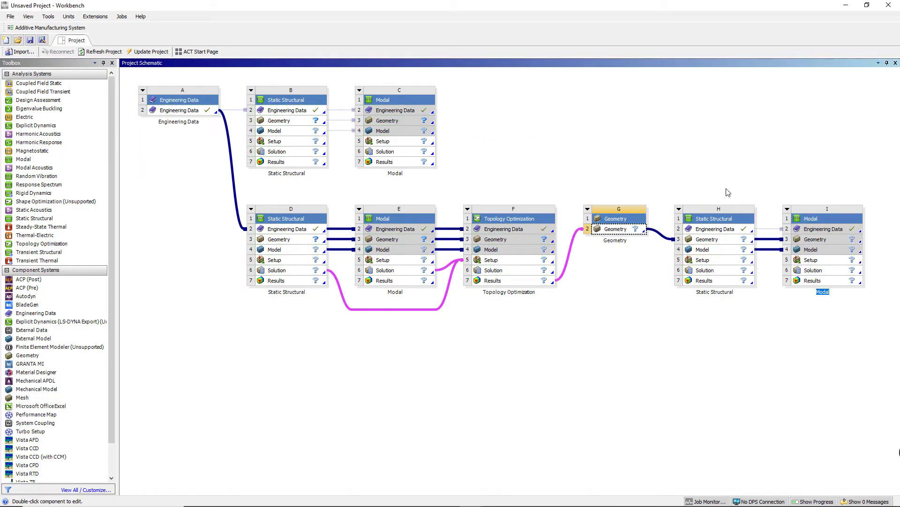
left_click_drag(209, 112, 712, 233)
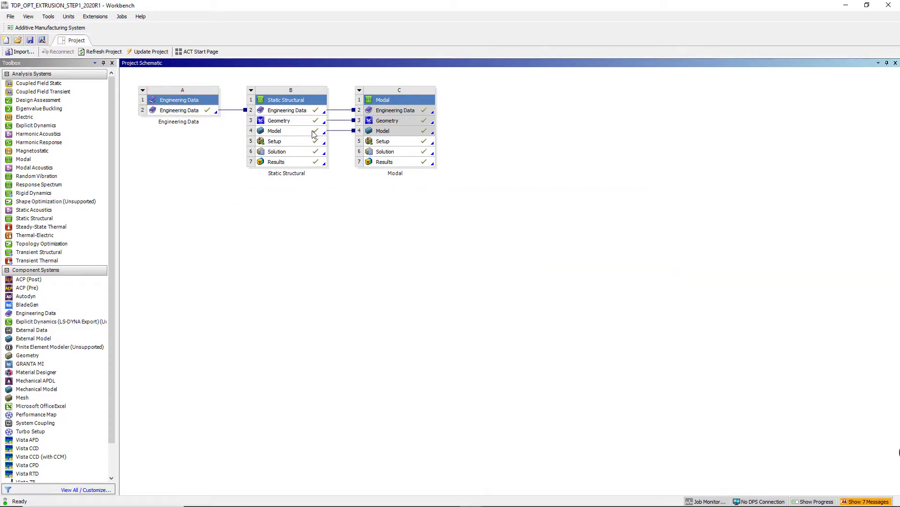
Step: Open the first Static Structural model in Mechanical and examine the ribbed plate and the material assignment of both solids
double_click(314, 134)
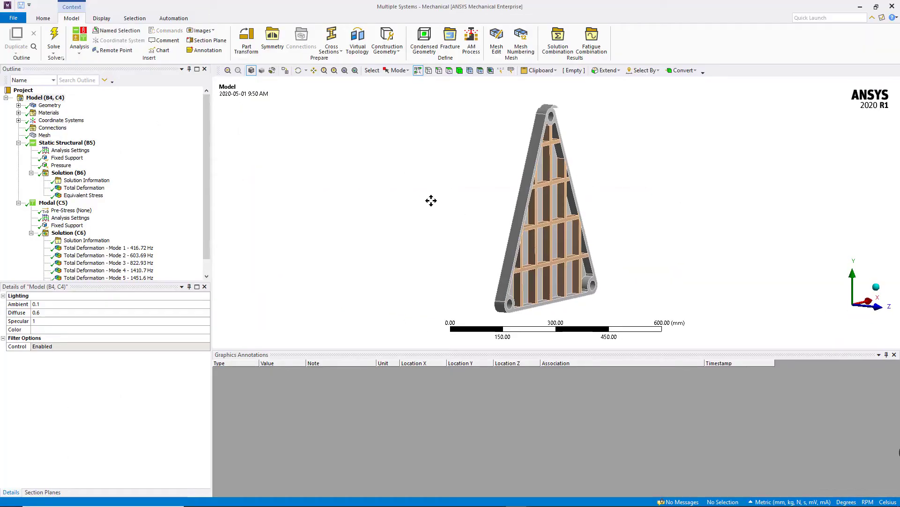
middle_click_drag(431, 200, 340, 171)
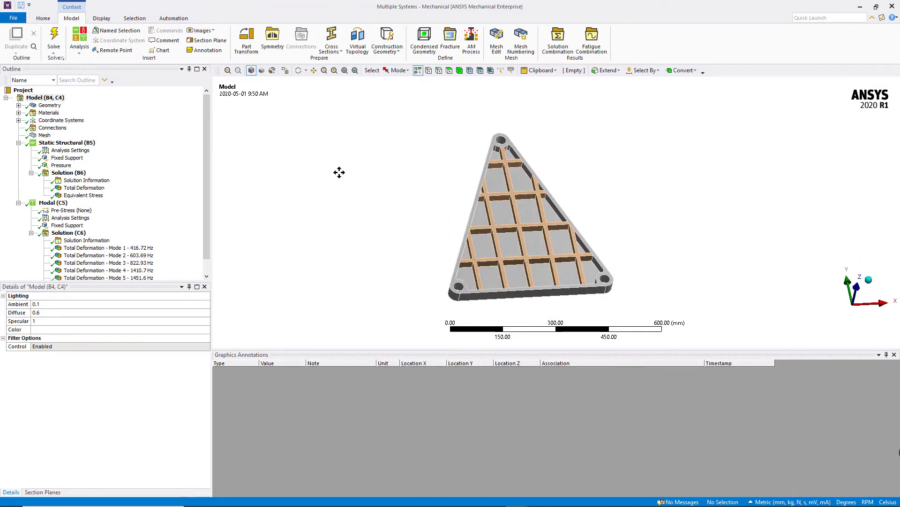
scroll(495, 225, "up", 1)
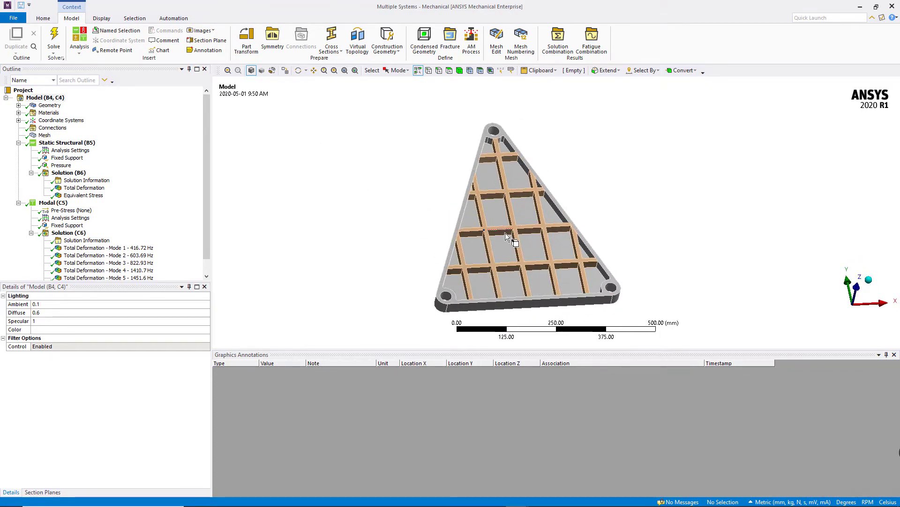
scroll(505, 233, "up", 2)
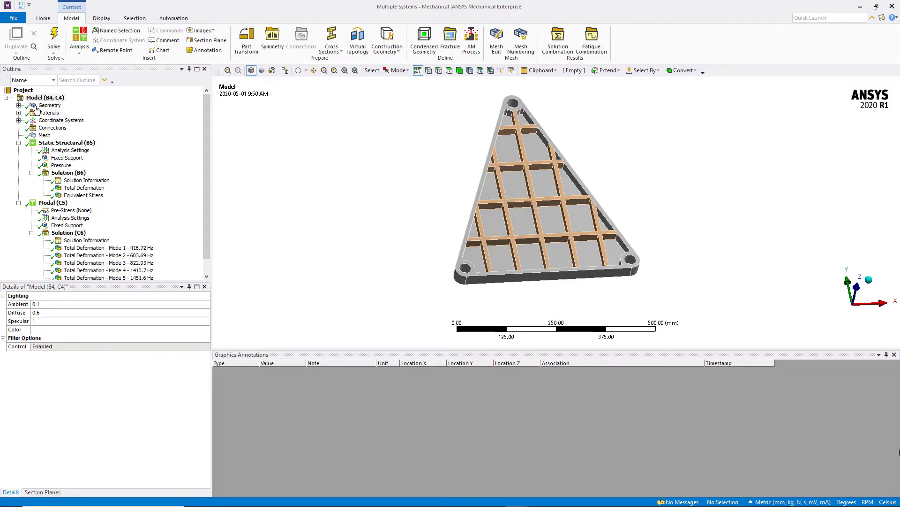
left_click(18, 106)
left_click(31, 113)
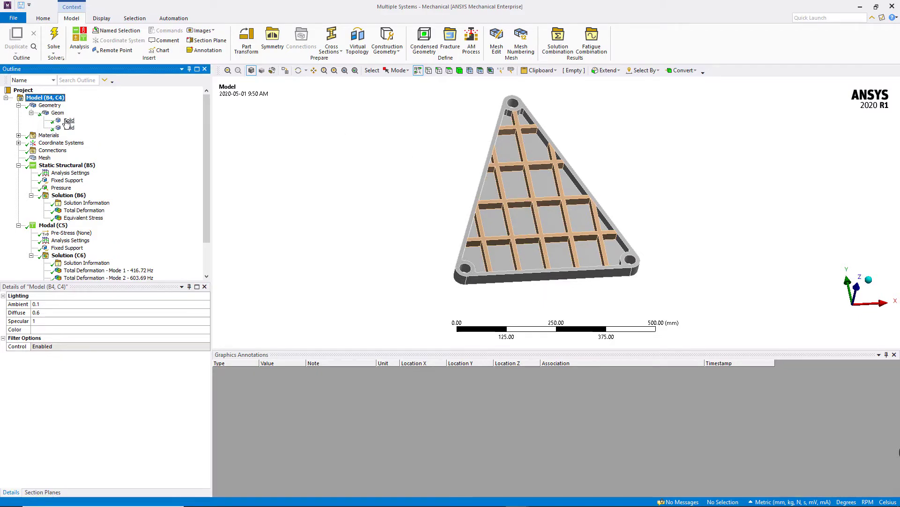
left_click(69, 120)
left_click(69, 128, "shift")
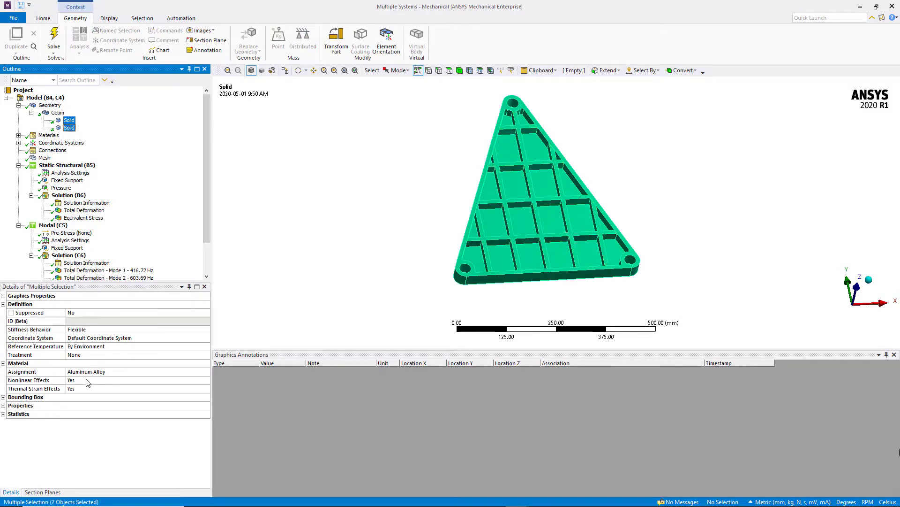
Step: Review the fixed support and pressure of the Static Structural analysis and the fixed support of the Modal analysis
left_click(67, 180)
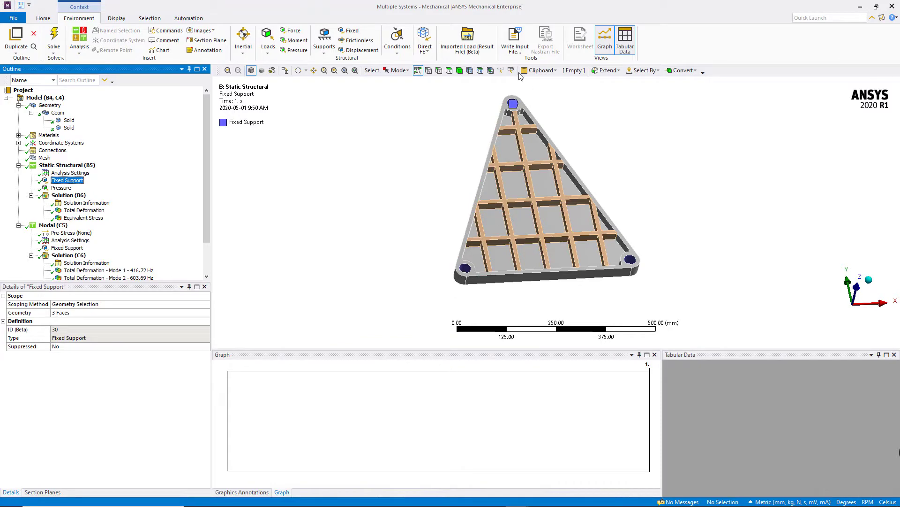
left_click(61, 187)
middle_click_drag(327, 169, 581, 164)
left_click(58, 167)
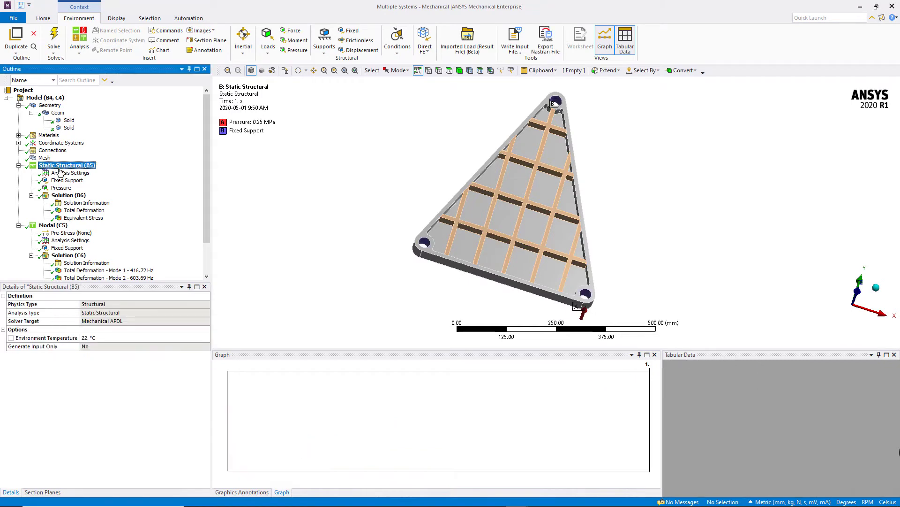
left_click(59, 248)
middle_click_drag(516, 146, 592, 153)
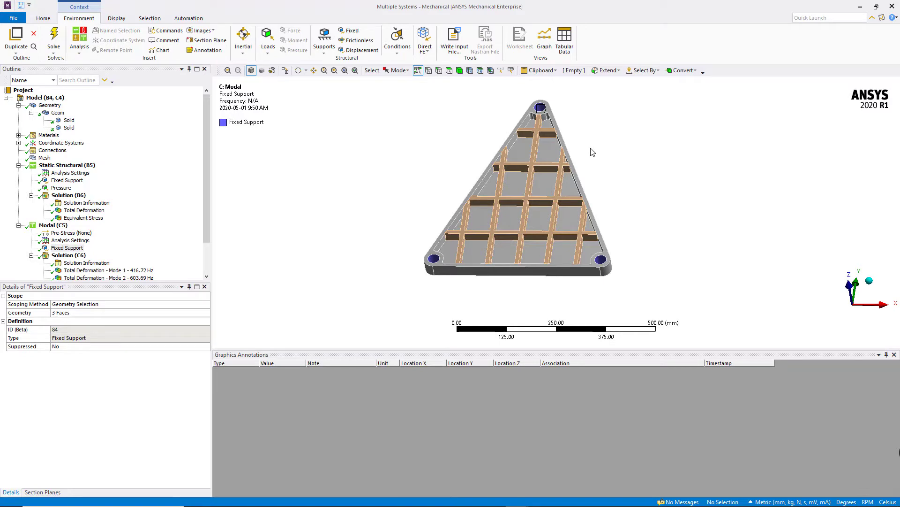
Step: Examine the static Total Deformation result and the Mode 1 deformation of the Modal analysis on the ribbed plate
left_click(78, 212)
middle_click_drag(540, 178, 558, 225)
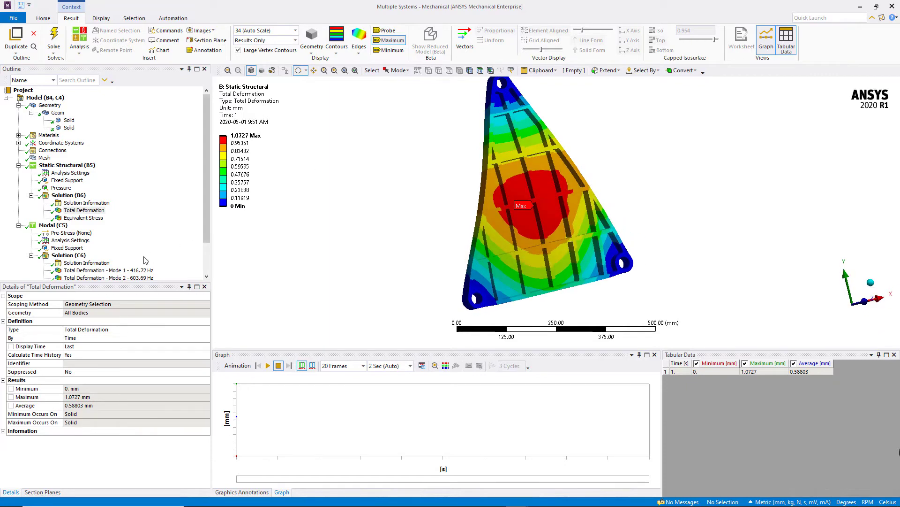
left_click(134, 272)
middle_click_drag(412, 177, 611, 177)
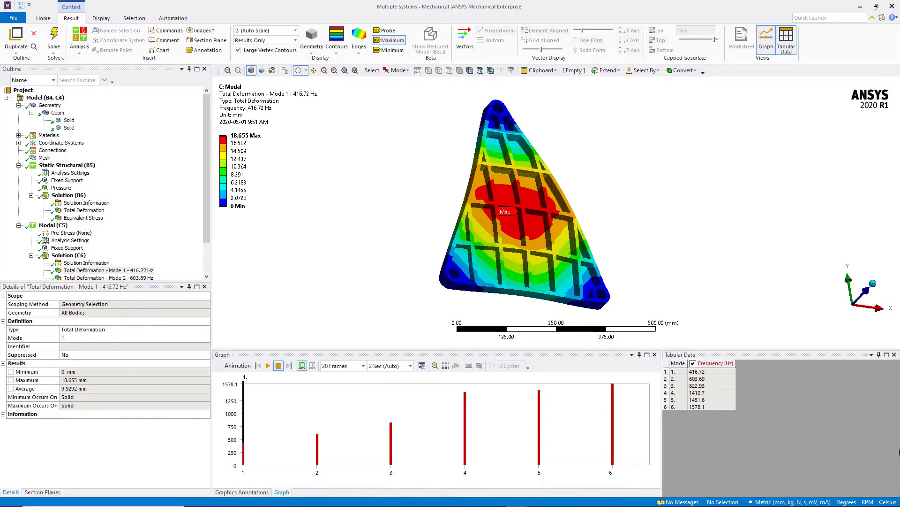
Step: Switch back to Workbench and duplicate the Static Structural and Modal systems together
key("alt+Tab")
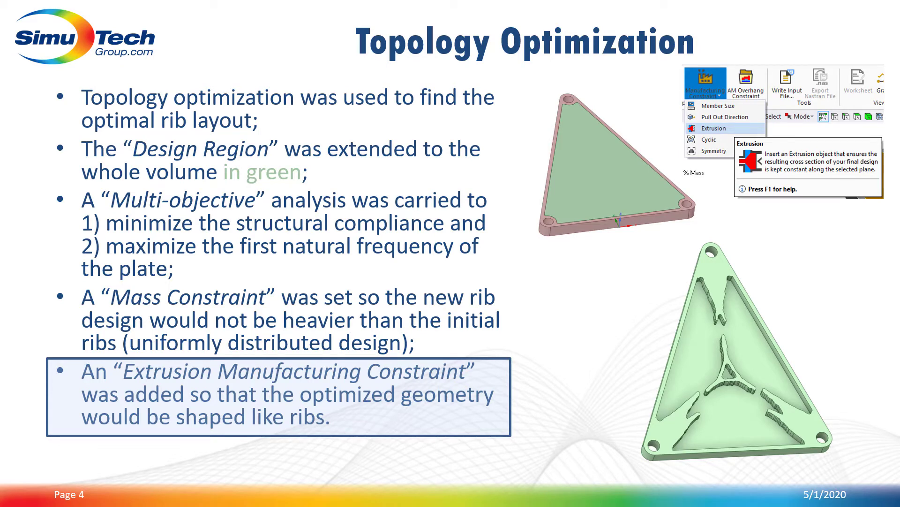
key("alt+Tab")
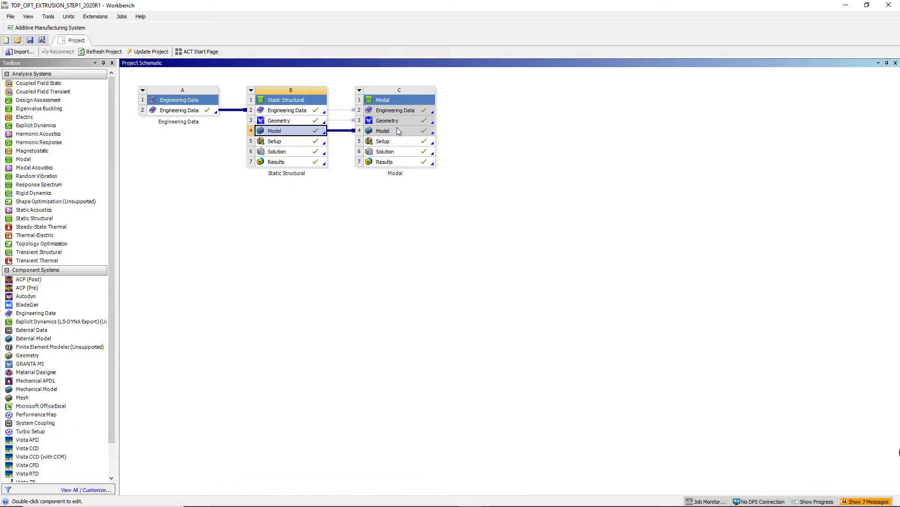
left_click(314, 101)
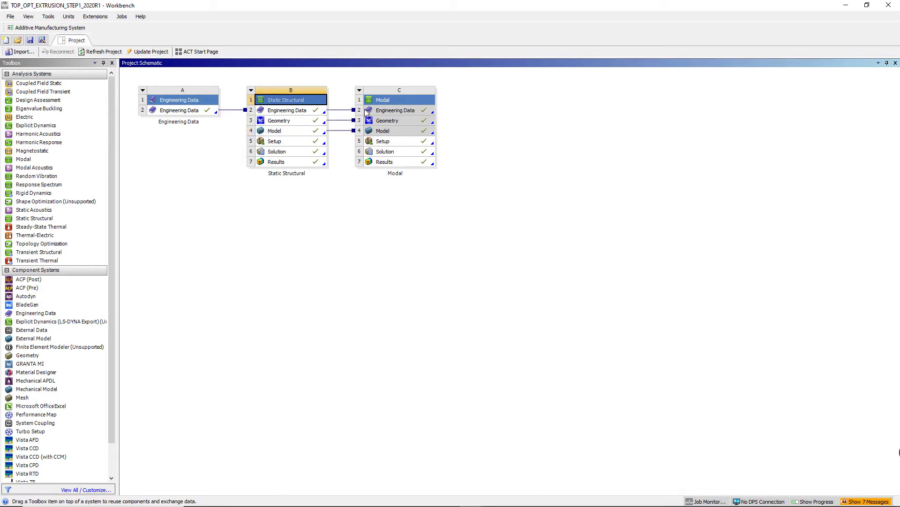
left_click(382, 101)
right_click(303, 103)
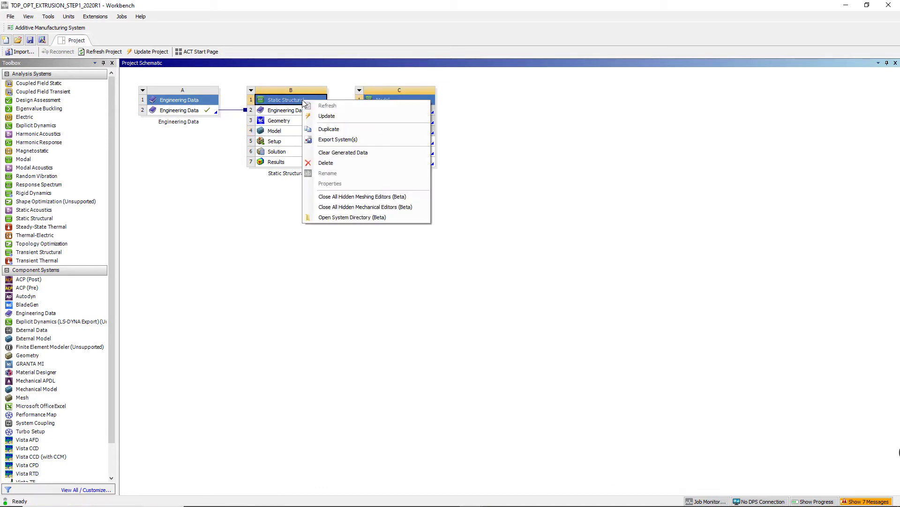
left_click(316, 132)
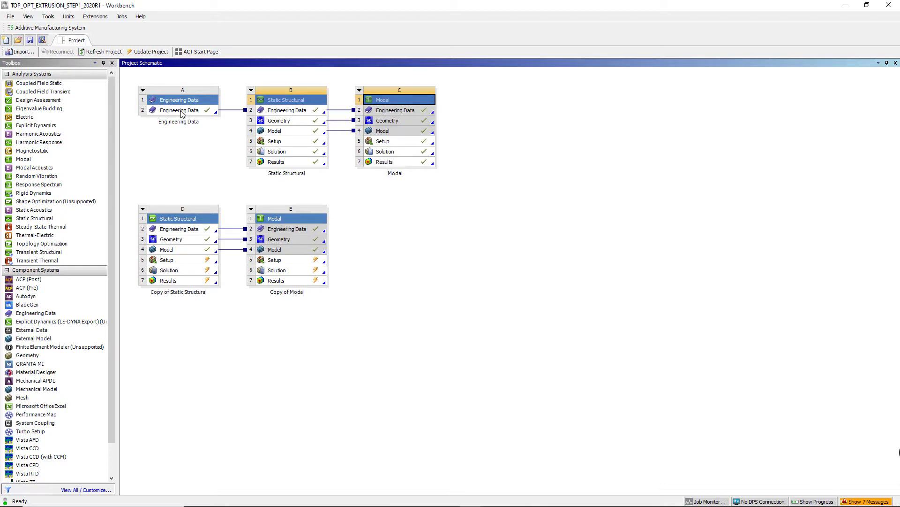
Step: Link the original Engineering Data component to the Engineering Data cell of the copied Static Structural system
left_click(181, 112)
left_click_drag(181, 112, 193, 229)
left_click(460, 280)
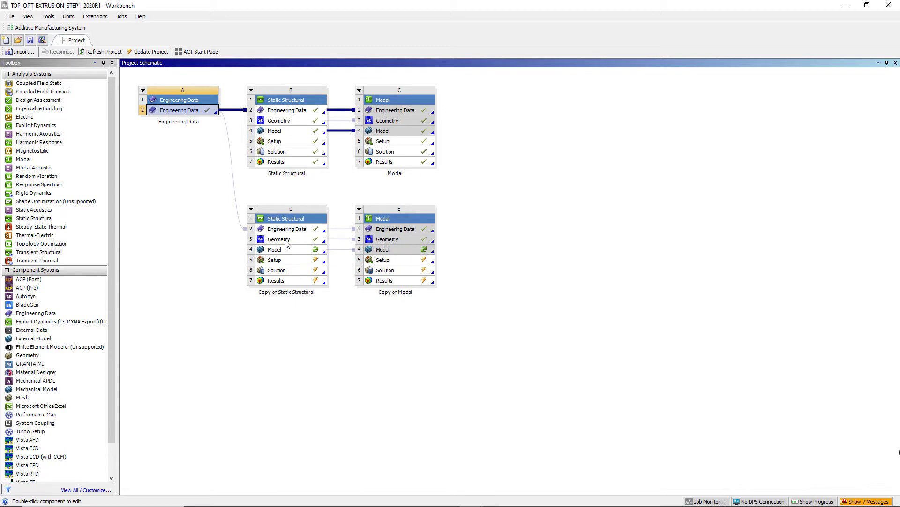
Step: Open the copied Static Structural geometry in SpaceClaim, then suppress the rib grid solid for physics and hide it
double_click(287, 244)
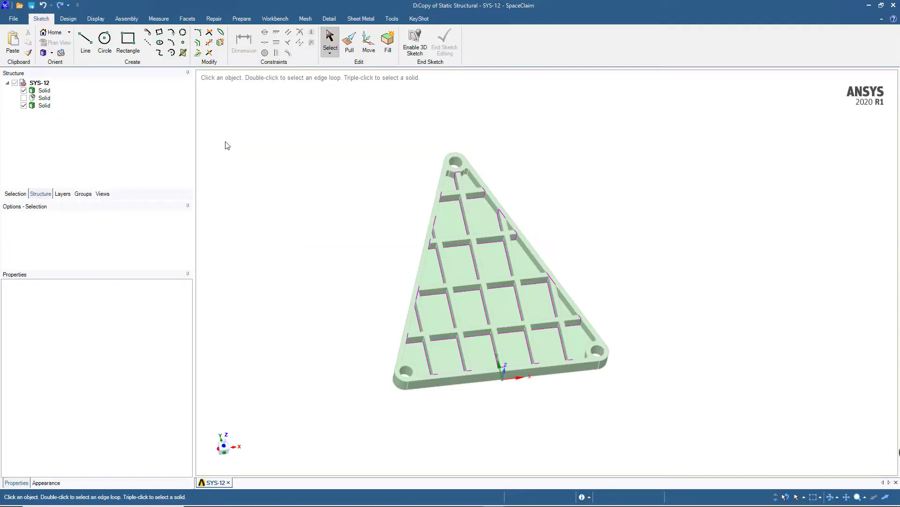
left_click(44, 105)
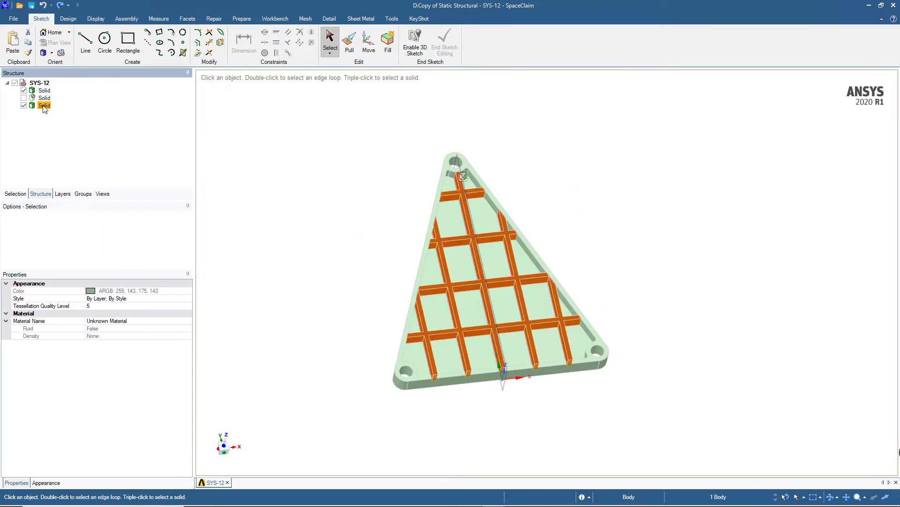
right_click(44, 106)
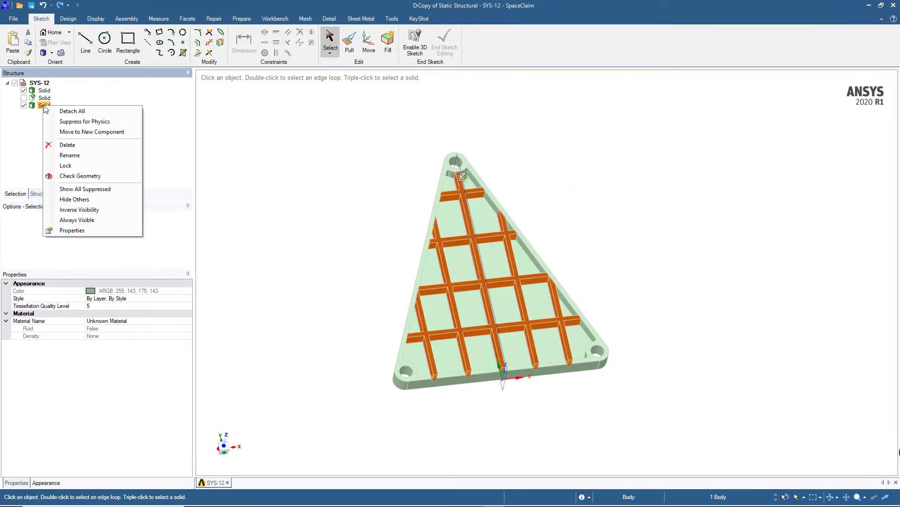
left_click(92, 122)
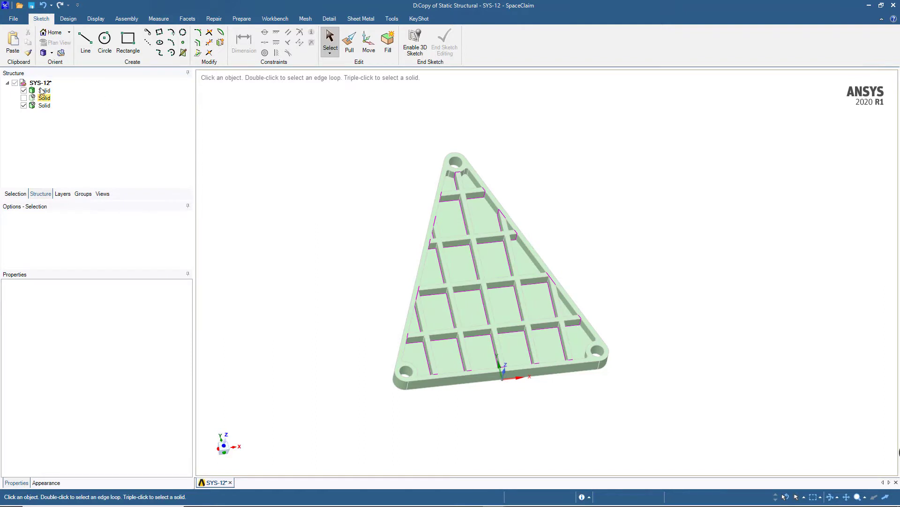
left_click(24, 106)
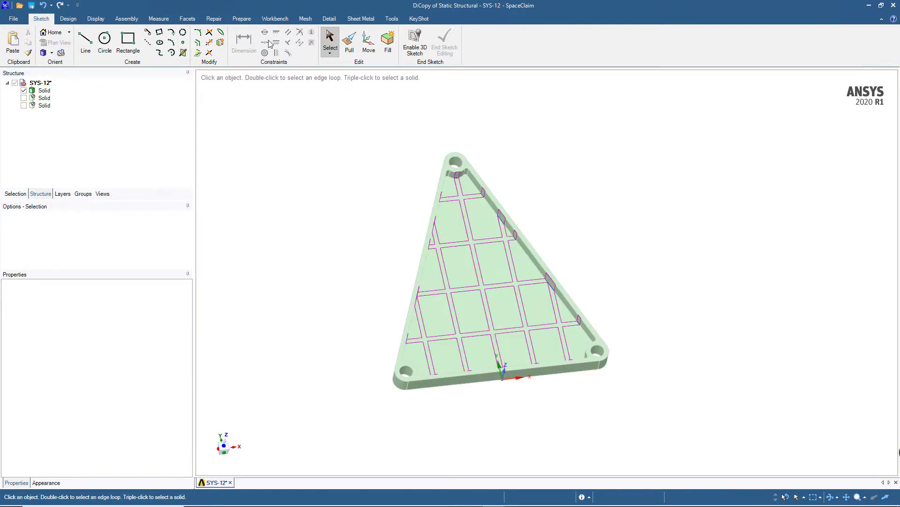
Step: Unshare all shared faces and edges of the plate and activate the solid filling its triangular pocket for physics
left_click(274, 19)
left_click(277, 42)
left_click_drag(314, 136, 682, 441)
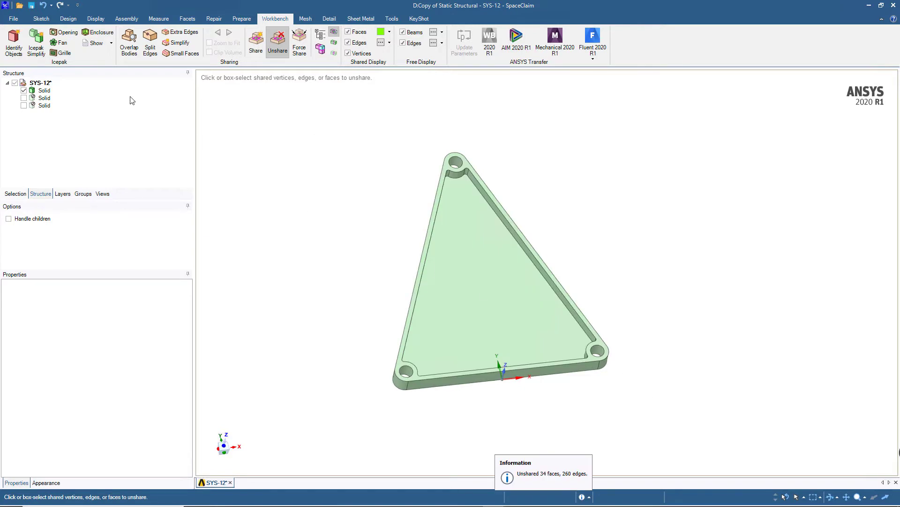
left_click(44, 98)
right_click(44, 98)
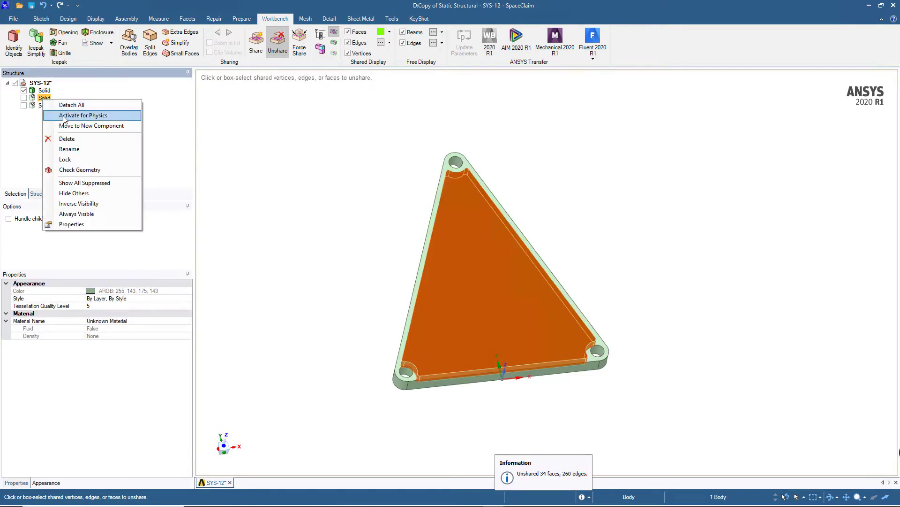
left_click(65, 116)
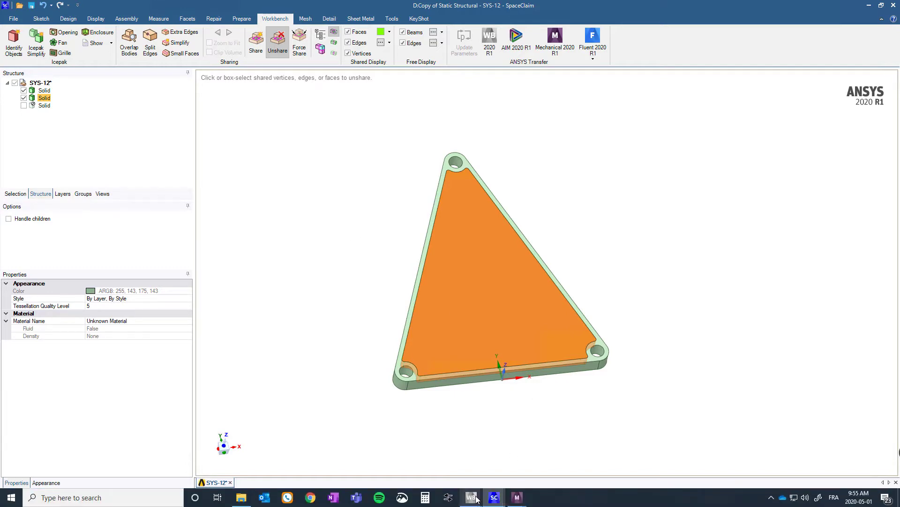
Step: Switch to Mechanical and assign Aluminum Alloy to the newly added pocket-filling solid
left_click(517, 497)
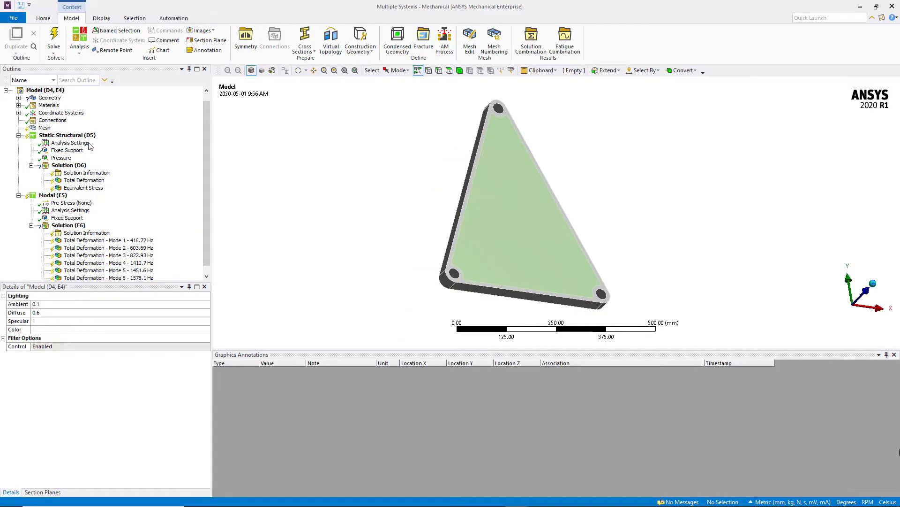
left_click(18, 97)
left_click(66, 113)
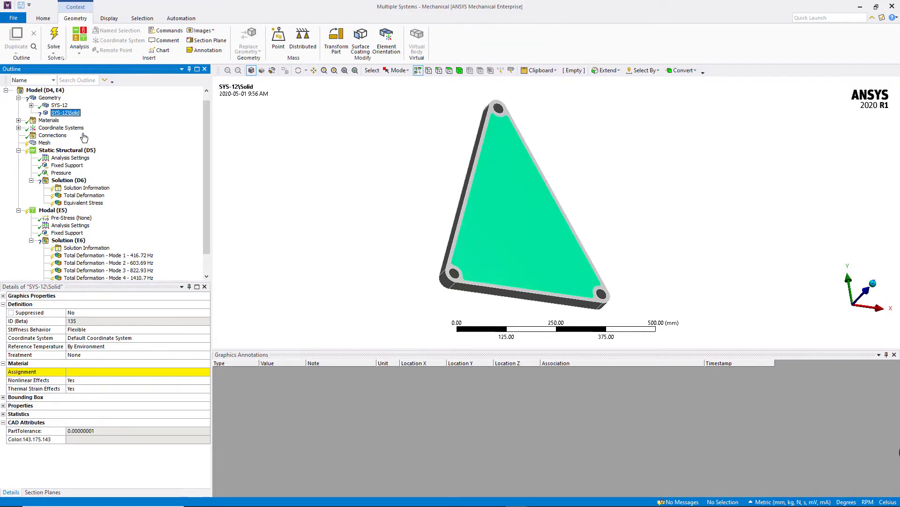
left_click(199, 371)
left_click(207, 372)
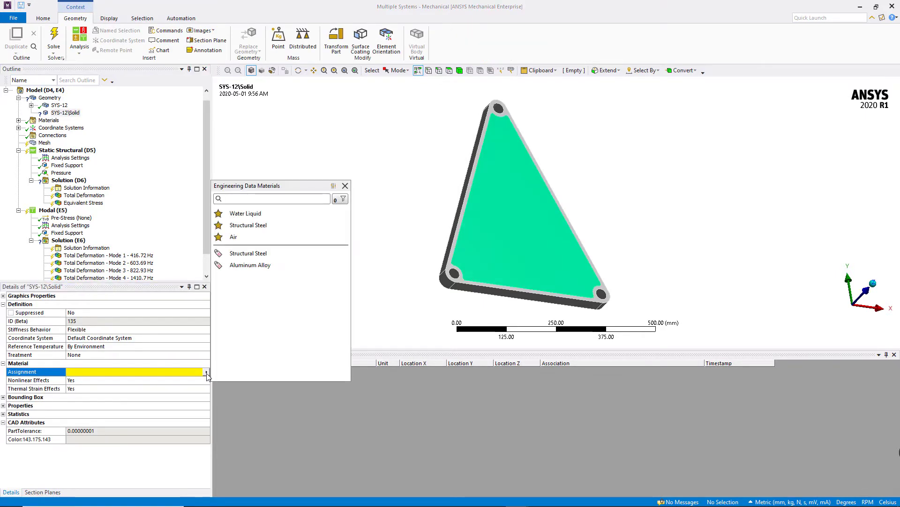
left_click(238, 266)
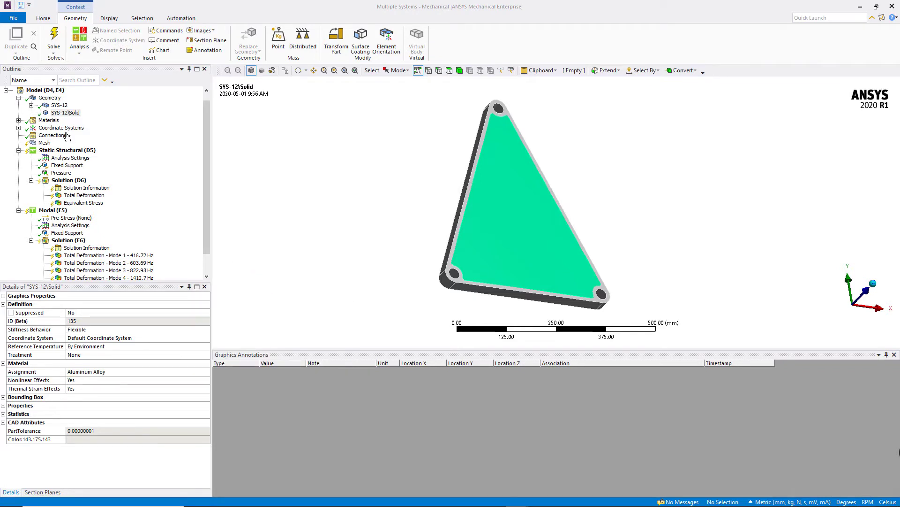
Step: Insert a Connection Group under Connections, create automatic connections between the two bodies, and inspect the resulting contact region
left_click(52, 135)
middle_click_drag(366, 170, 329, 177)
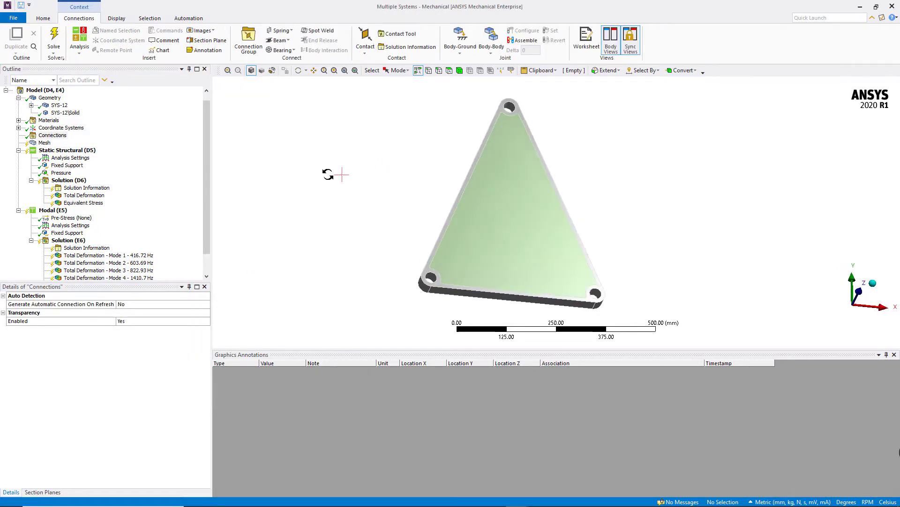
right_click(59, 136)
mouse_move(81, 141)
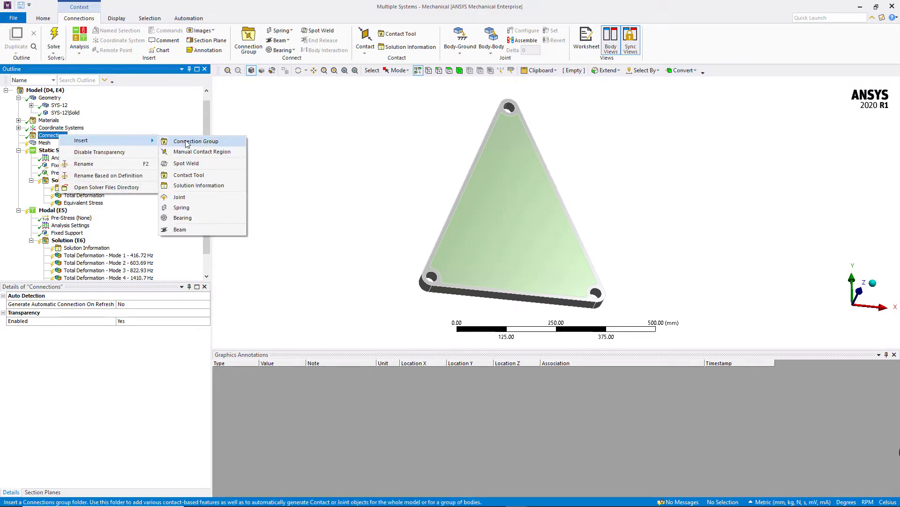
left_click(188, 141)
right_click(86, 147)
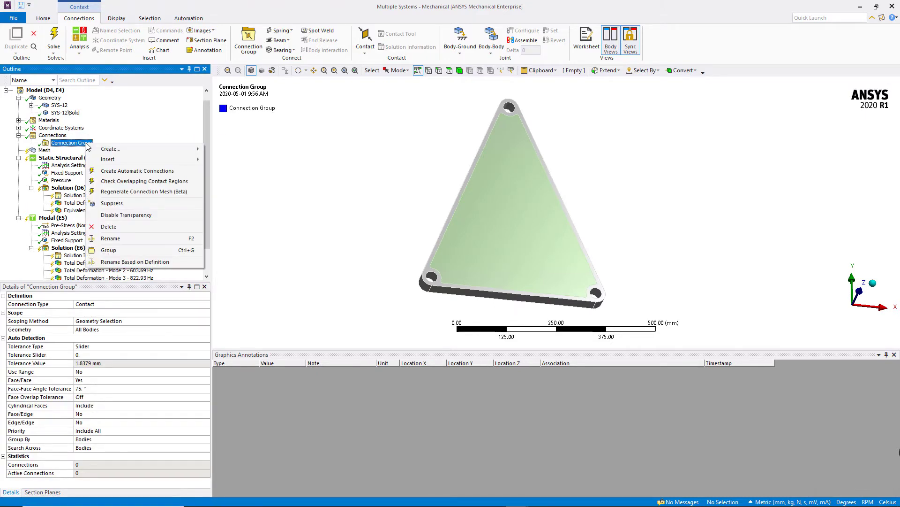
left_click(126, 174)
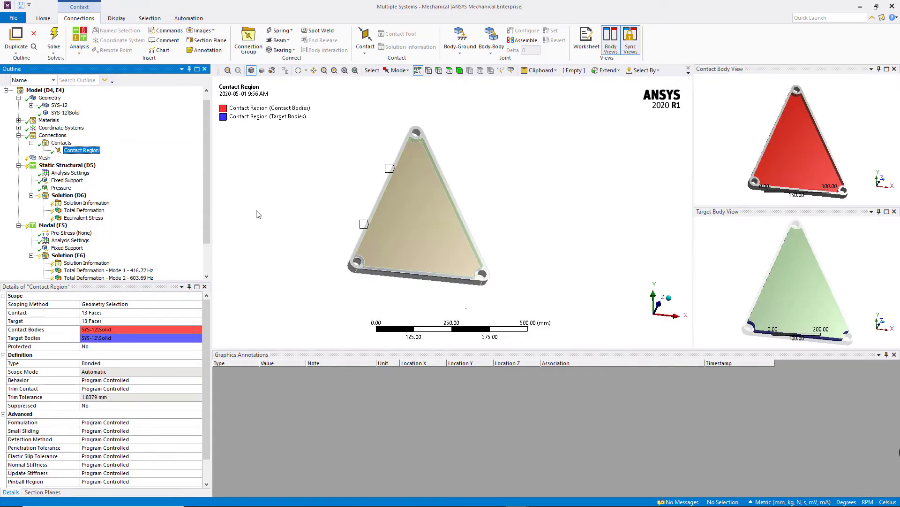
mouse_move(721, 167)
middle_mouse_down()
mouse_move(712, 147)
mouse_move(734, 156)
middle_mouse_up()
mouse_move(751, 294)
middle_mouse_down()
mouse_move(800, 272)
mouse_move(744, 288)
middle_mouse_up()
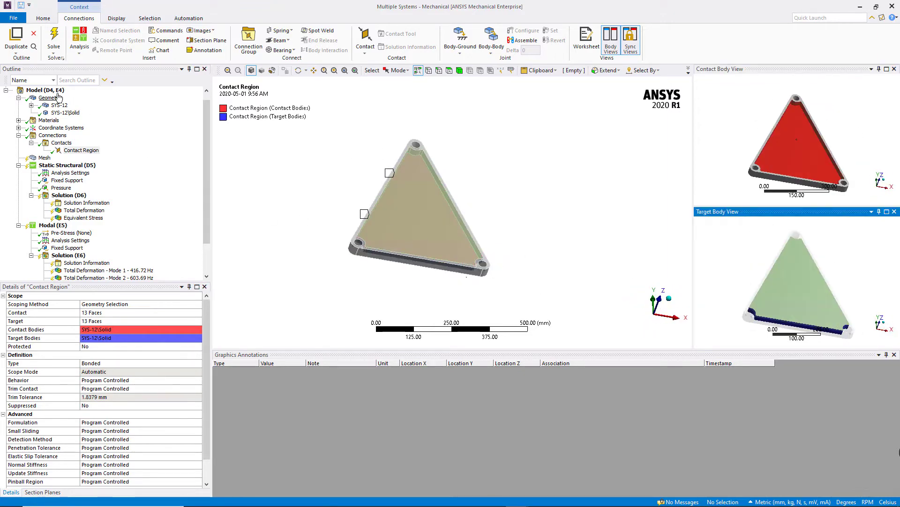
Step: Solve the copied Static Structural and Modal analyses together from the model level
left_click(42, 90)
left_click(40, 91)
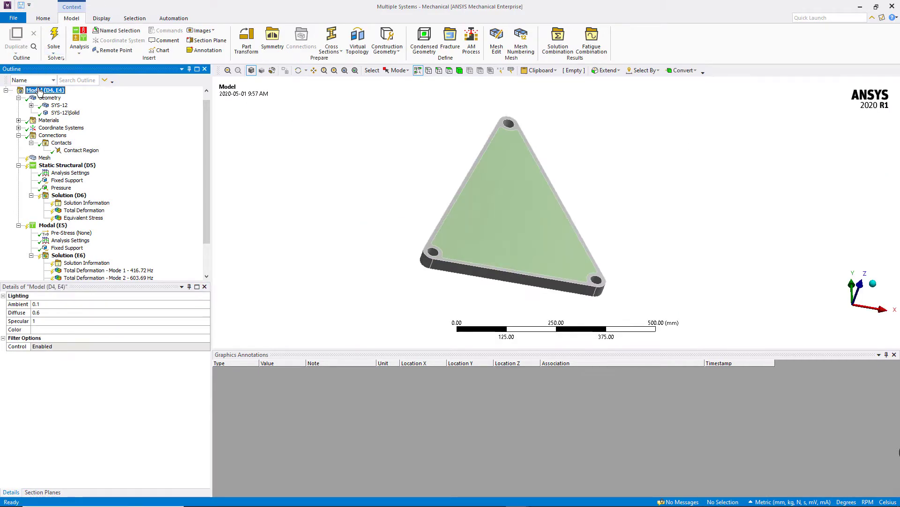
right_click(40, 91)
left_click(68, 108)
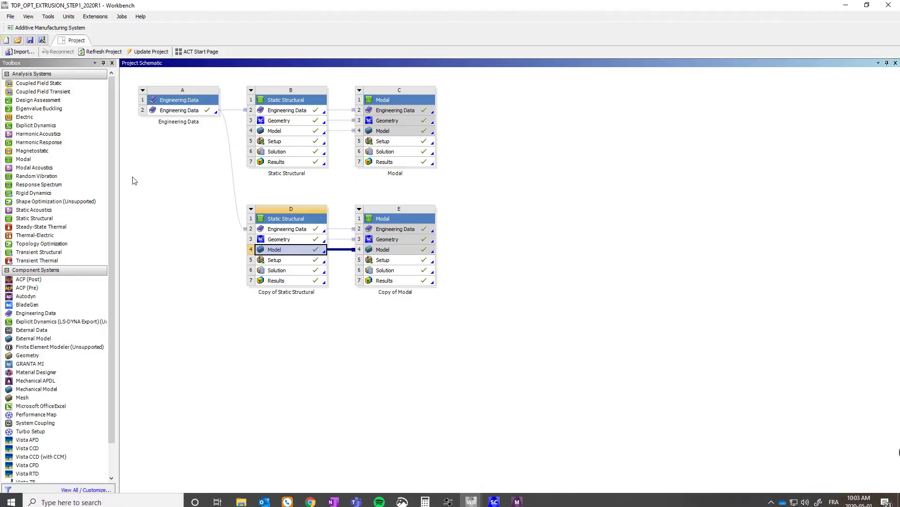
Step: In Workbench, attach a Topology Optimization system to the copied Modal solution and link the copied Static Structural solution to its setup
left_click_drag(65, 248, 419, 276)
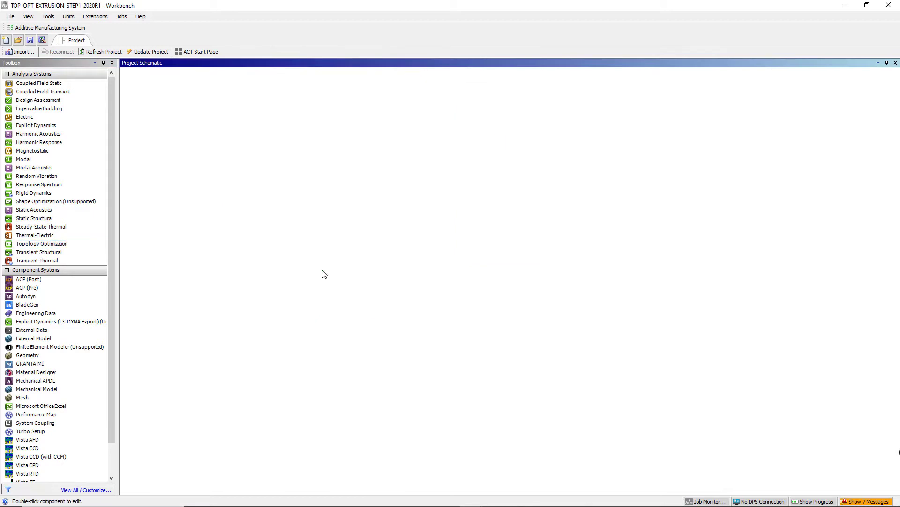
left_click(317, 271)
left_click_drag(314, 272, 504, 266)
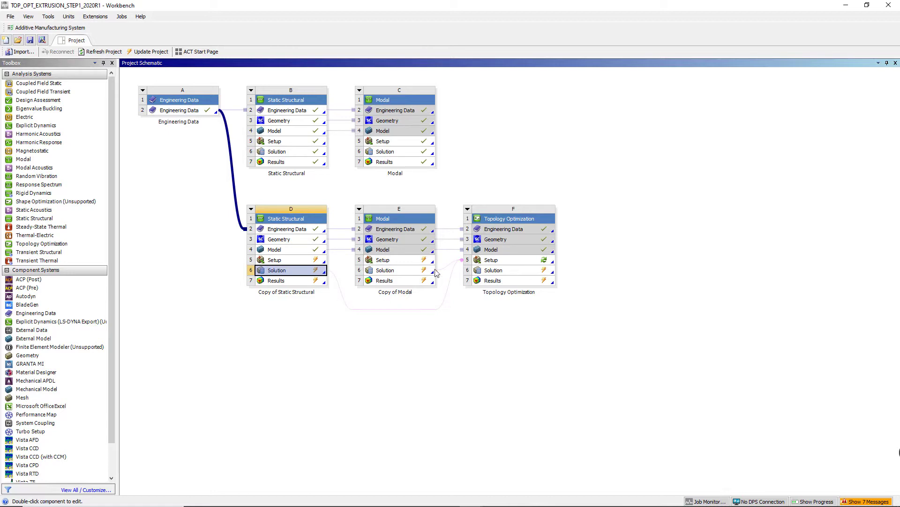
left_click(453, 275)
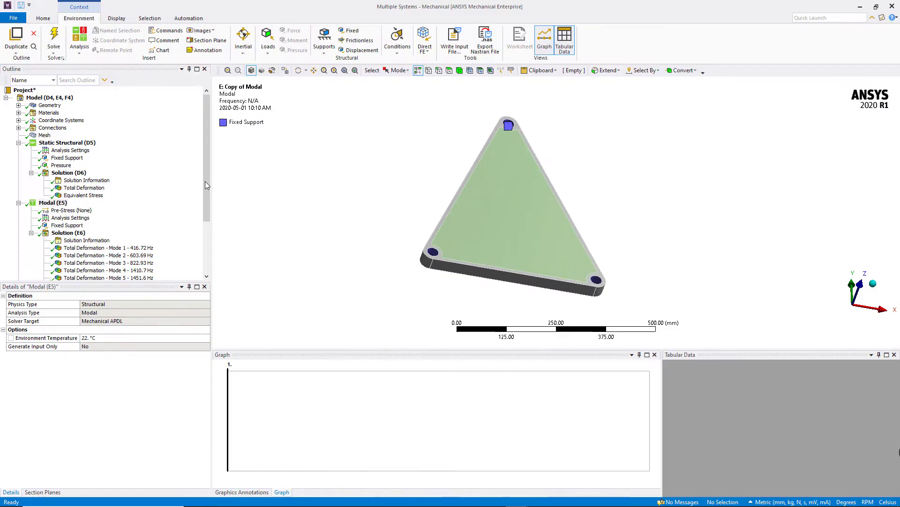
Step: In Mechanical, scope the Optimization Region's design region to only the triangular body filling the pocket
left_click(205, 182)
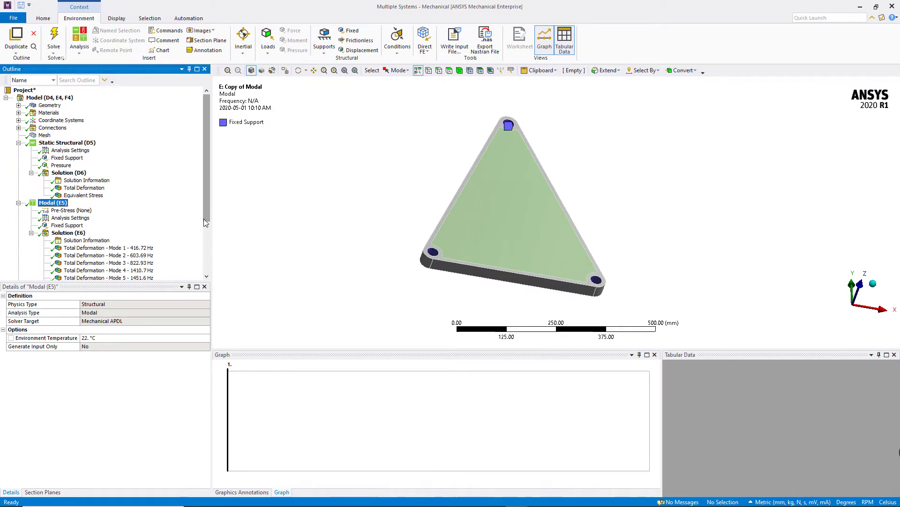
left_click_drag(210, 205, 205, 257)
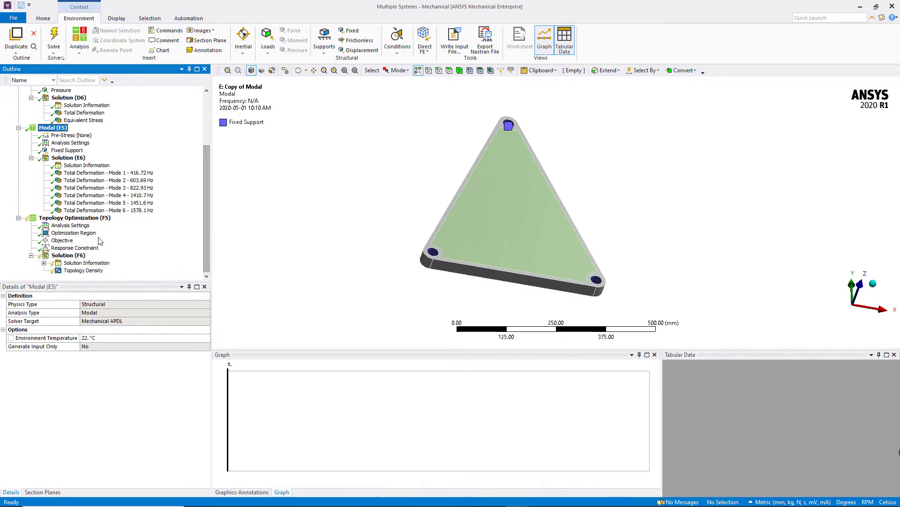
left_click(73, 233)
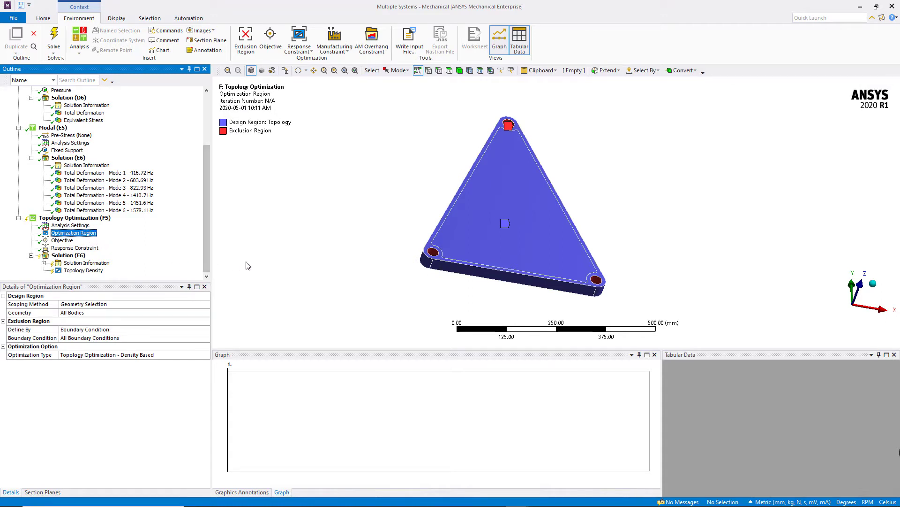
left_click(259, 239)
left_click(460, 71)
left_click(502, 244)
left_click(76, 313)
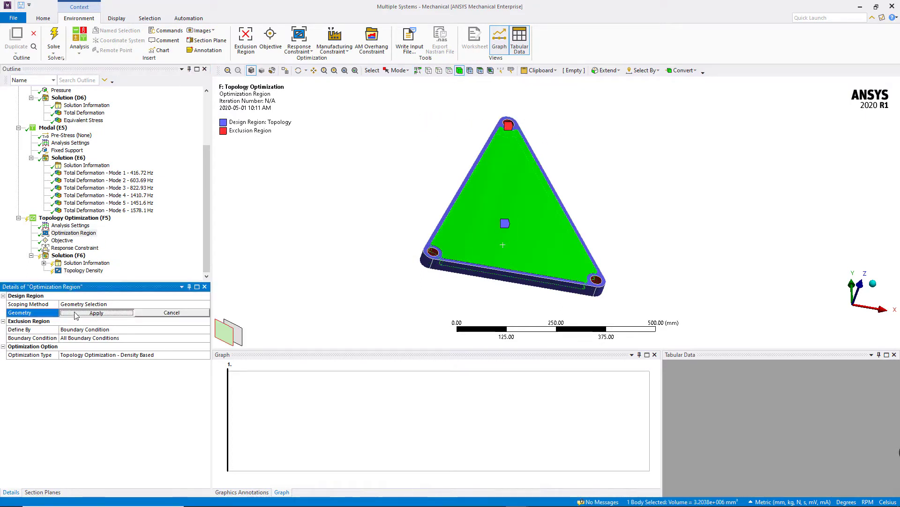
left_click(75, 313)
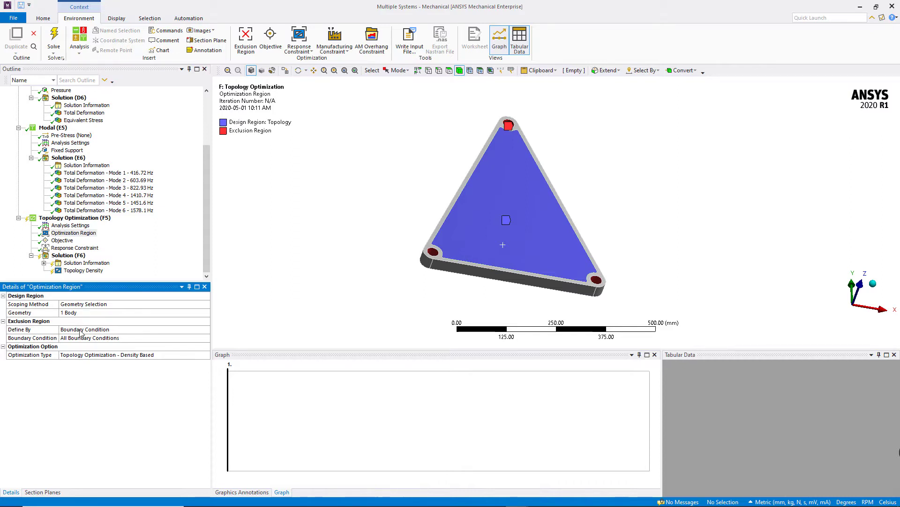
Step: Define the exclusion region by Geometry Selection, with no geometry selected
left_click(177, 330)
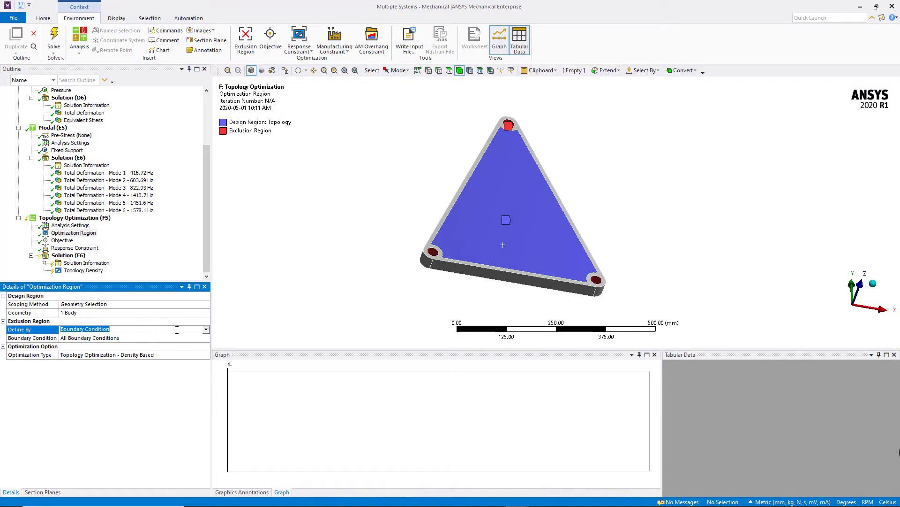
left_click(205, 329)
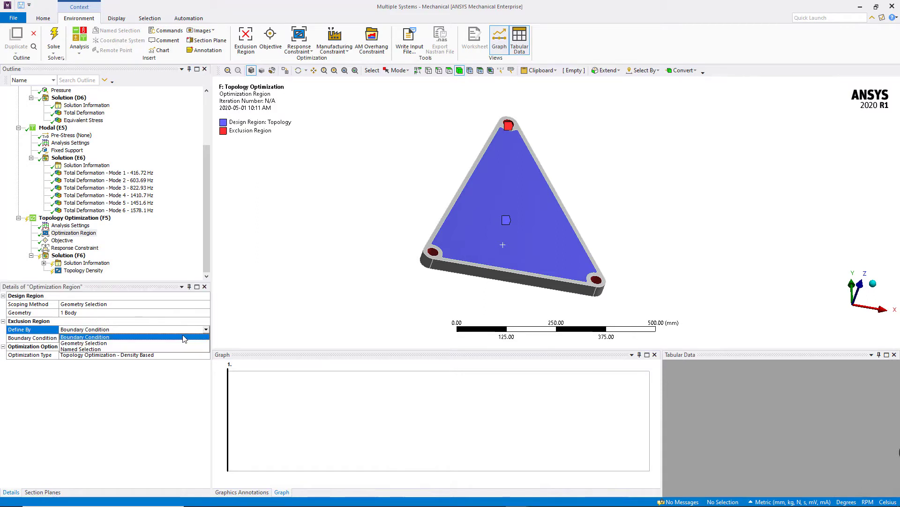
left_click(179, 346)
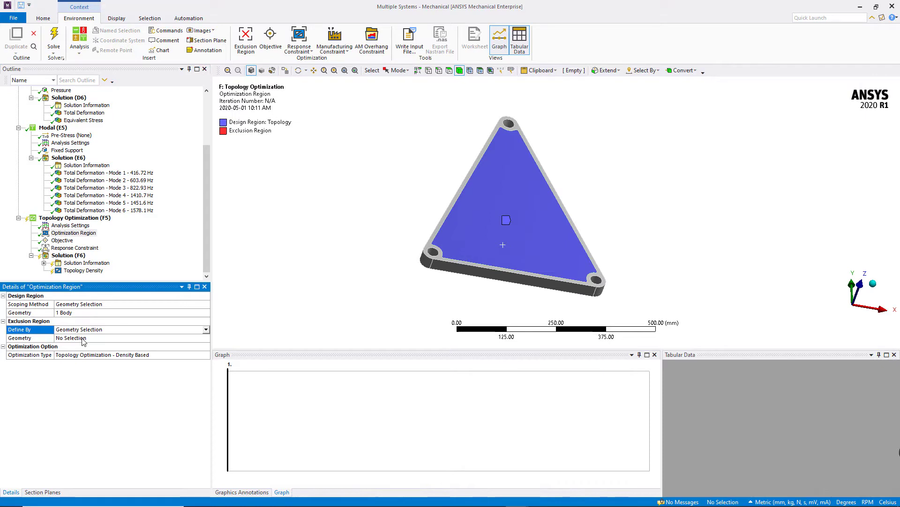
left_click(102, 354)
Step: Review the optimization objectives and set the mass response constraint's Percent to Retain to 20 %
left_click(62, 240)
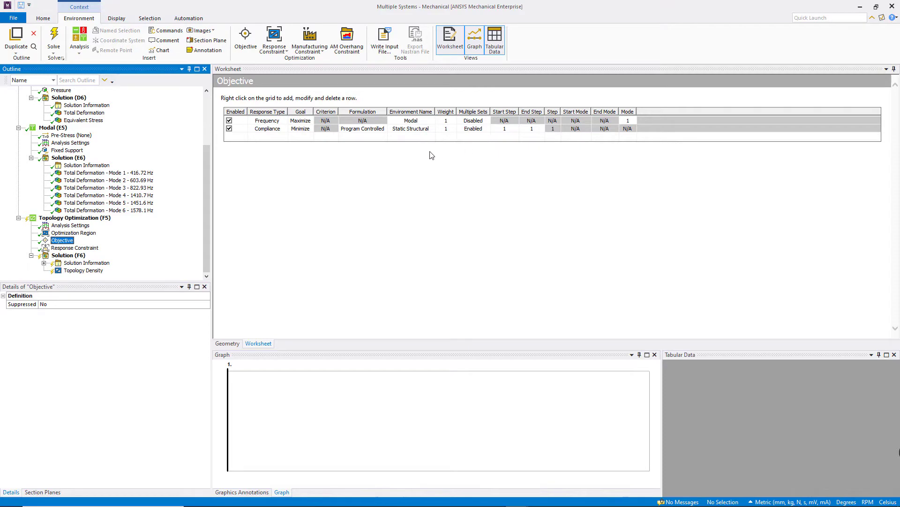
left_click(96, 248)
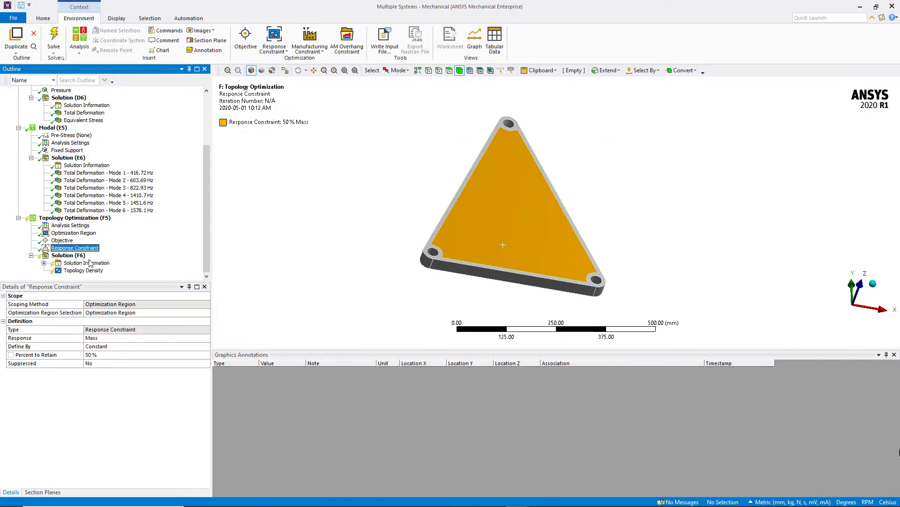
left_click(103, 356)
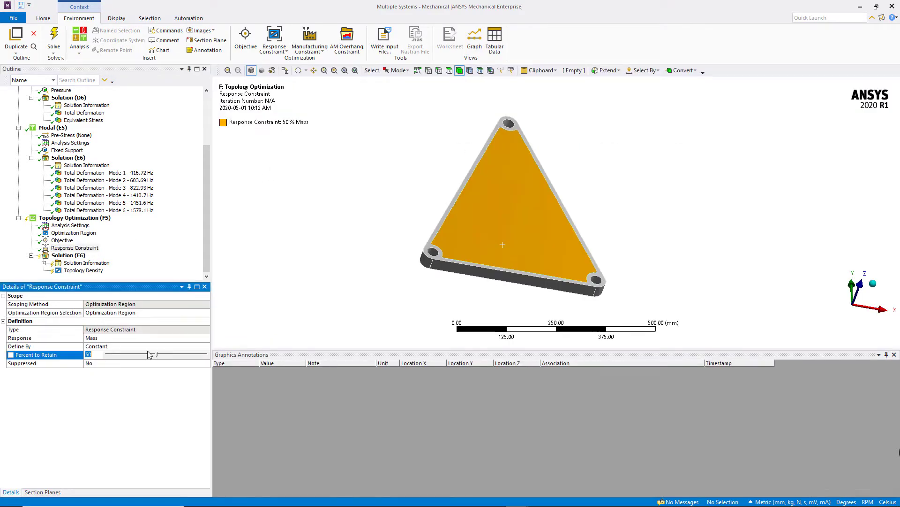
key("Return")
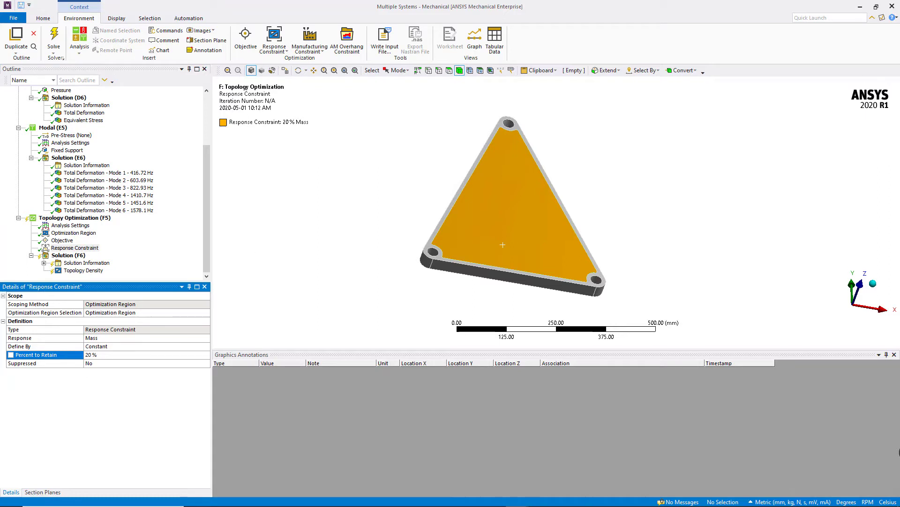
Step: Add an Extrusion manufacturing constraint with its axis set to Z, normal to the plate
left_click(309, 41)
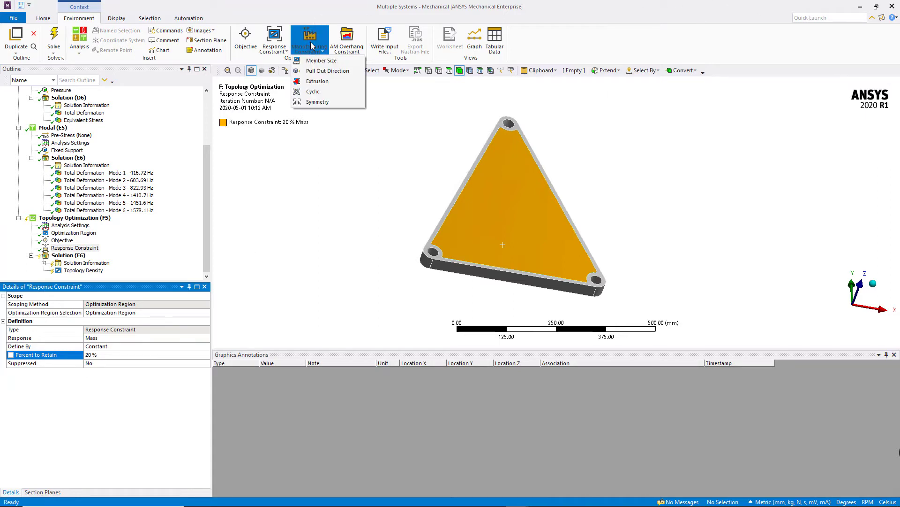
left_click(333, 82)
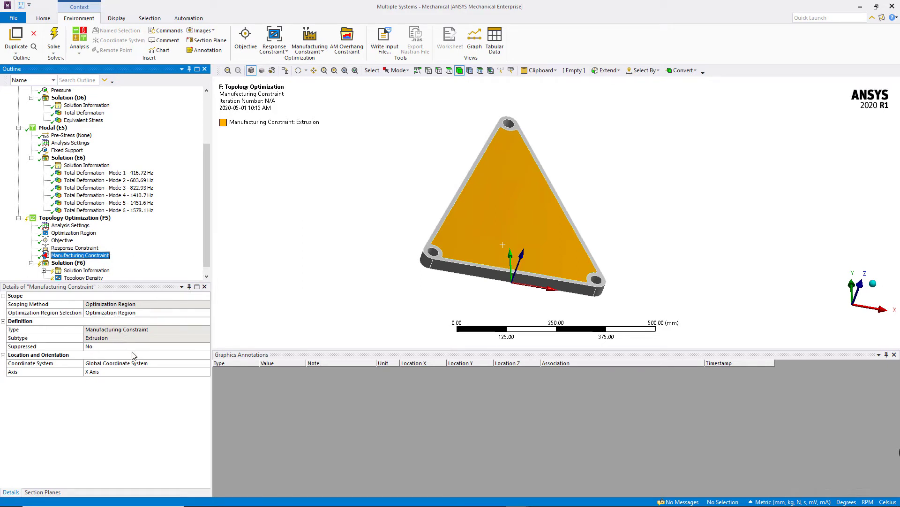
left_click(87, 372)
left_click(205, 372)
left_click(140, 391)
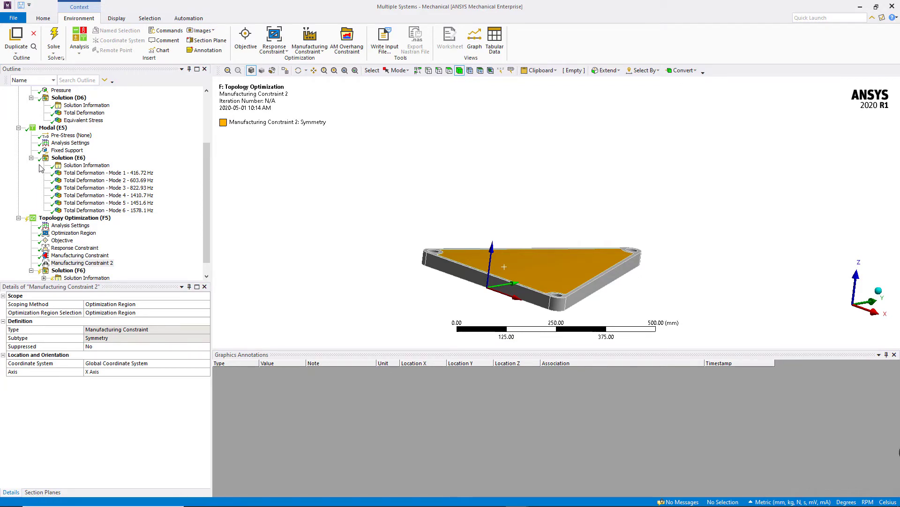
Step: Solve the topology optimization and examine the retained rib layout in the Topology Density result from several angles
left_click(54, 38)
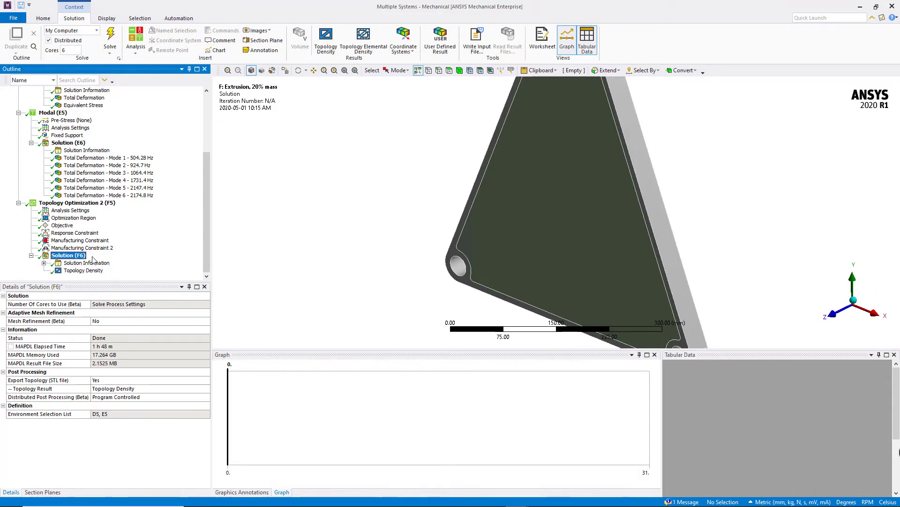
left_click(83, 270)
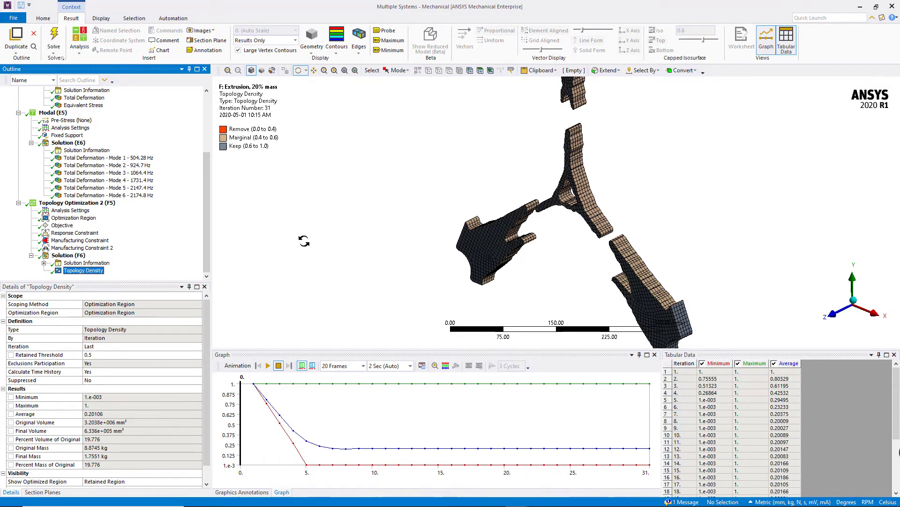
left_click_drag(354, 262, 463, 237)
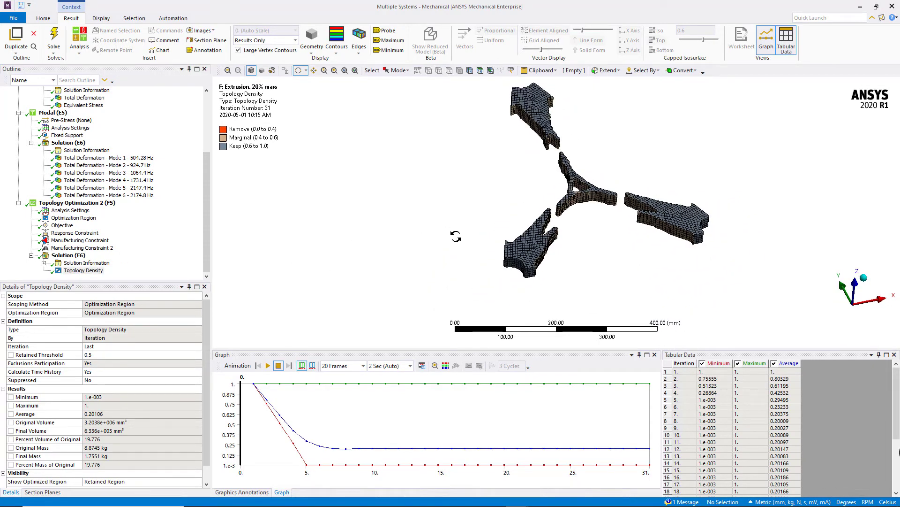
Step: Animate the Topology Density result using 40 frames over 4 seconds, and stop the playback
left_click(366, 369)
left_click(371, 395)
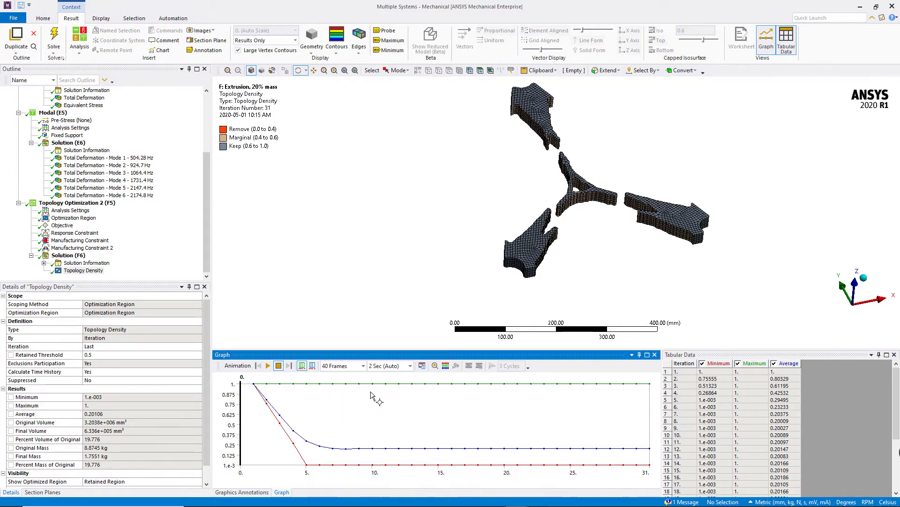
left_click(411, 366)
left_click(389, 402)
left_click(267, 365)
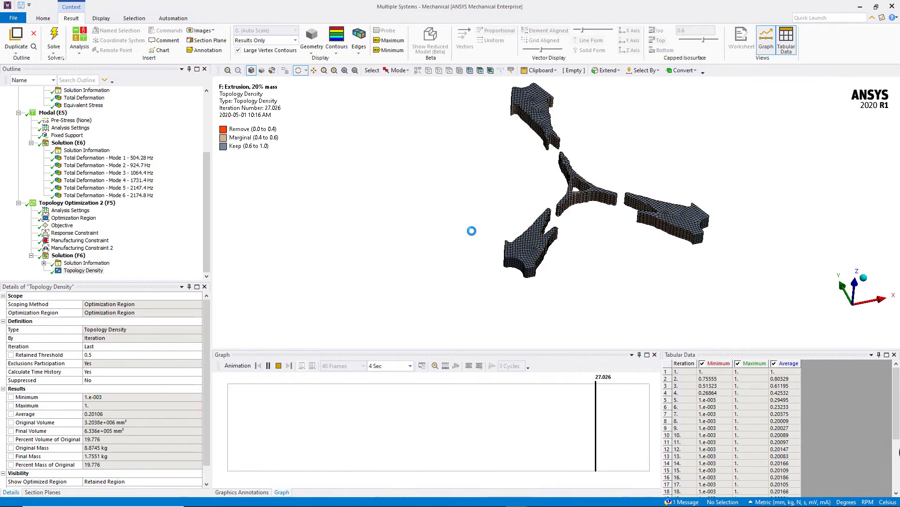
left_click(278, 366)
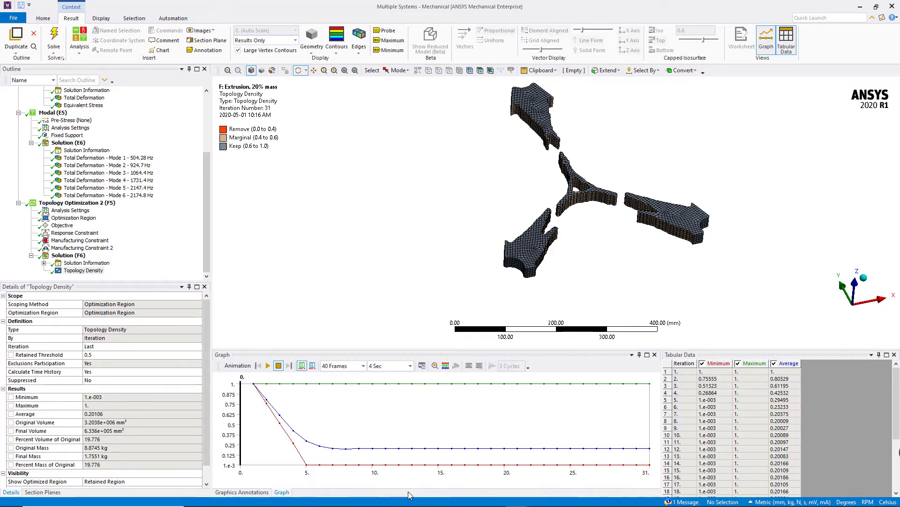
Step: Switch to Workbench and add a Geometry system linked to the topology optimization's Results
left_click(411, 449)
left_click(476, 500)
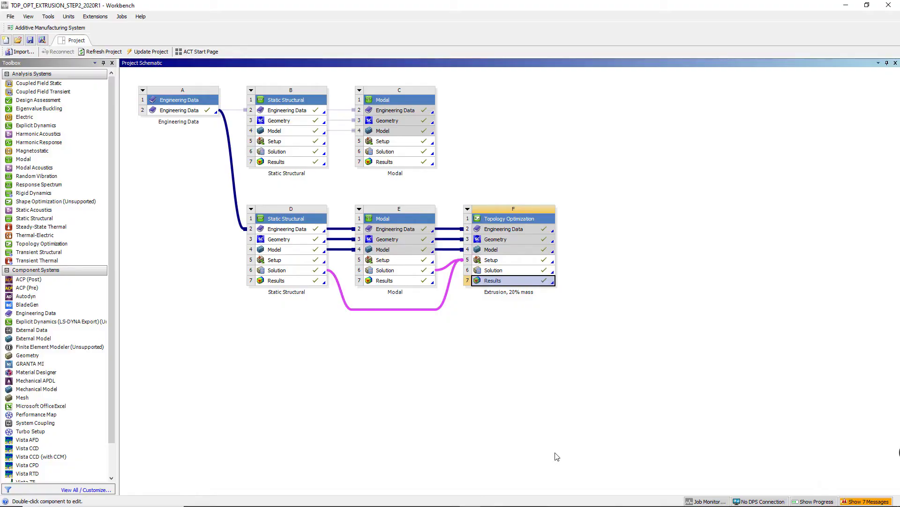
mouse_move(26, 355)
left_mouse_down()
mouse_move(23, 376)
mouse_move(249, 338)
mouse_move(545, 257)
mouse_move(583, 225)
mouse_move(604, 232)
mouse_move(592, 240)
mouse_move(606, 232)
left_mouse_up()
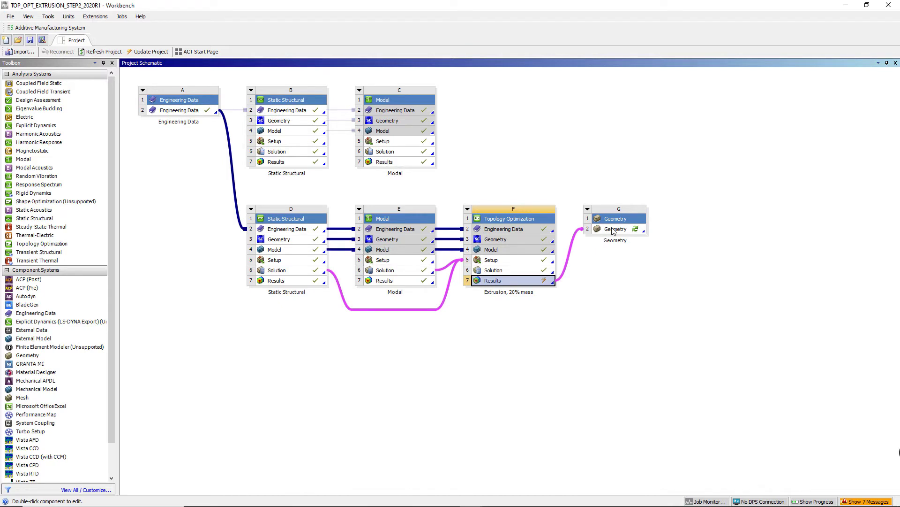
Step: Update the transferred optimization results, refresh the linked Geometry component, and open it in SpaceClaim
right_click(612, 231)
left_click(622, 289)
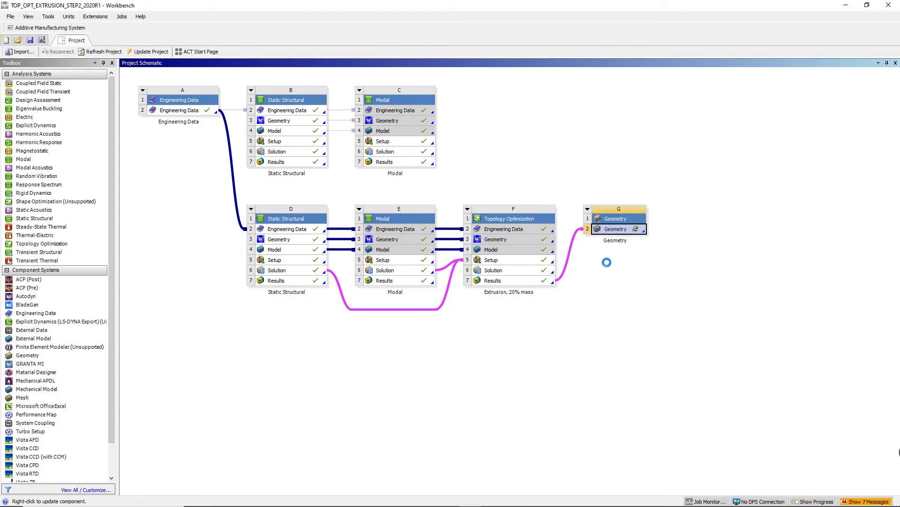
right_click(605, 230)
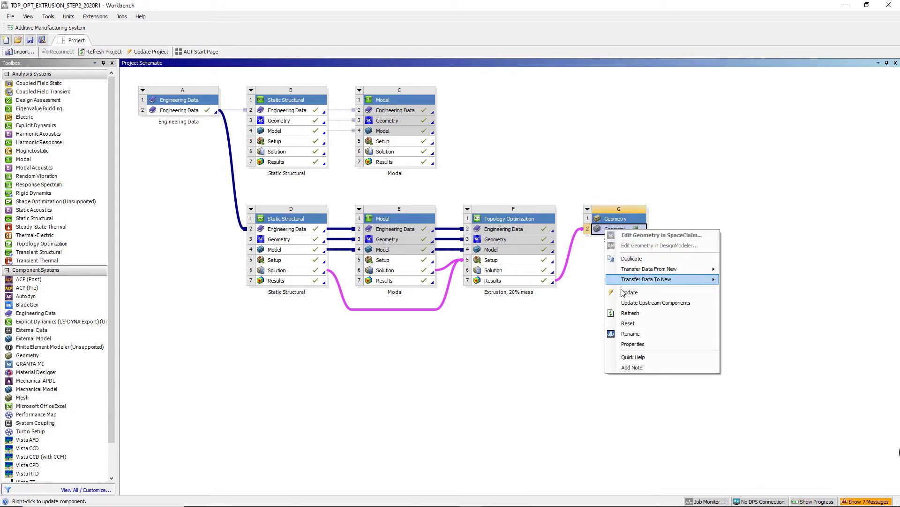
left_click(626, 314)
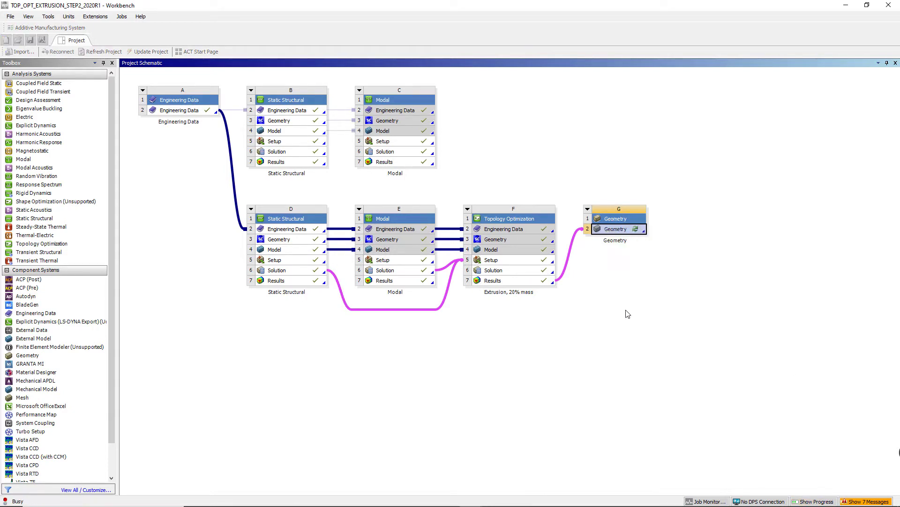
double_click(634, 234)
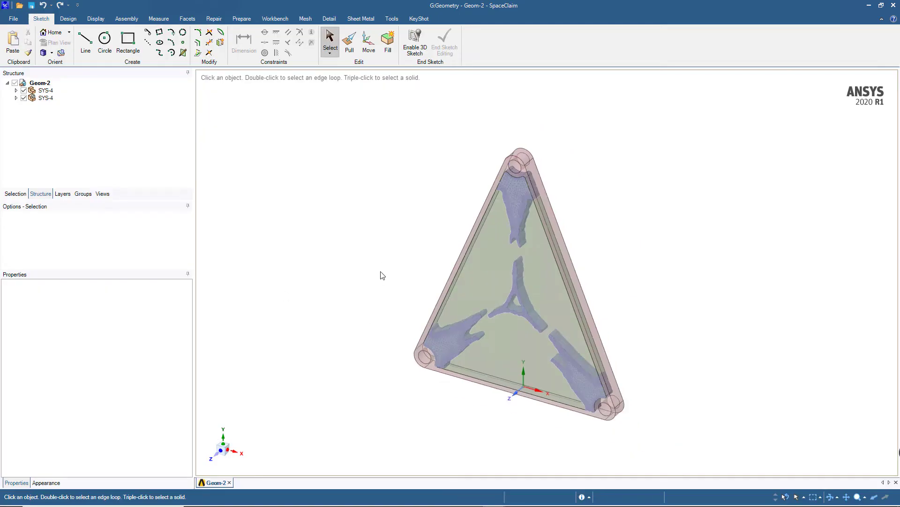
Step: Isolate the faceted optimization result by hiding the original solids' component, and examine its ribs up close
middle_click_drag(362, 333, 339, 352, "ctrl")
key("v")
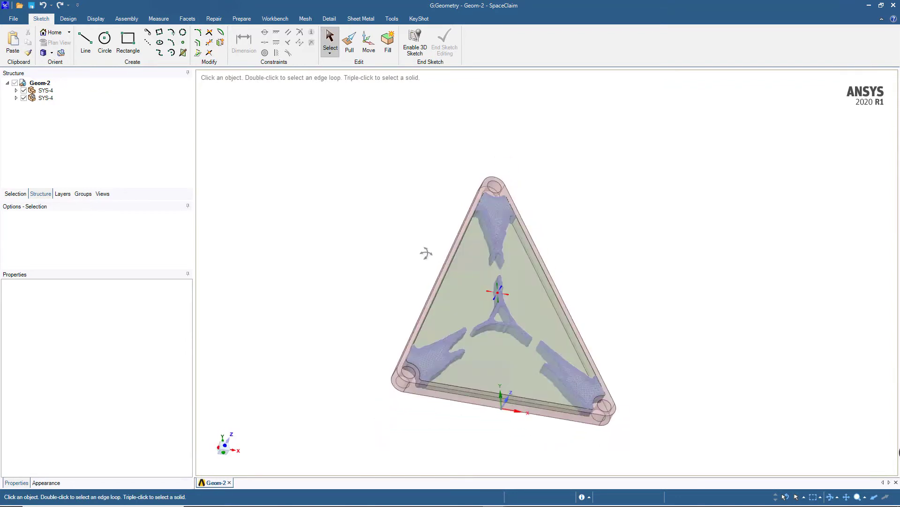
left_click(33, 90)
left_click(24, 90)
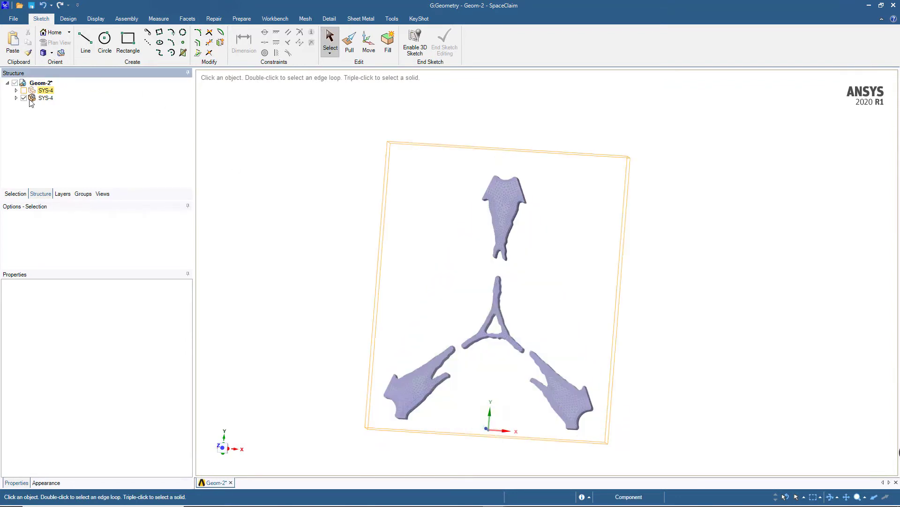
scroll(436, 396, "up", 5)
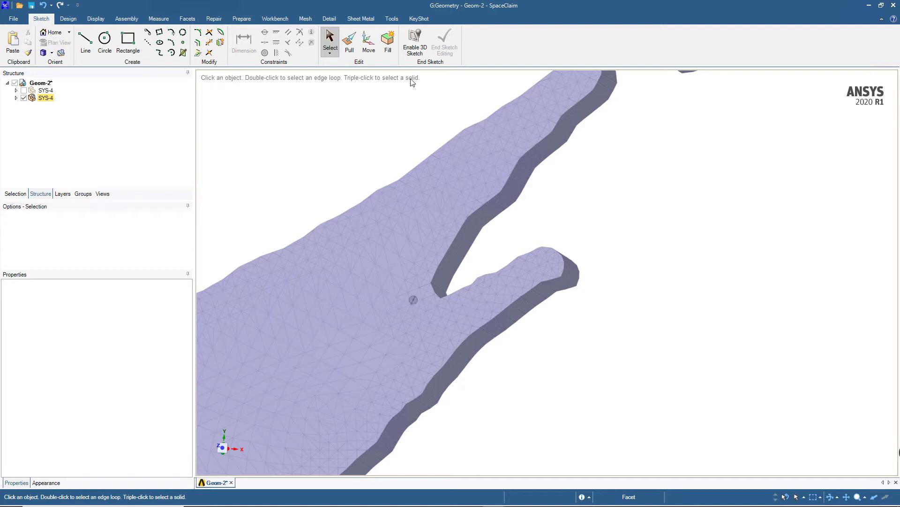
scroll(412, 299, "down", 5)
scroll(577, 299, "down", 3)
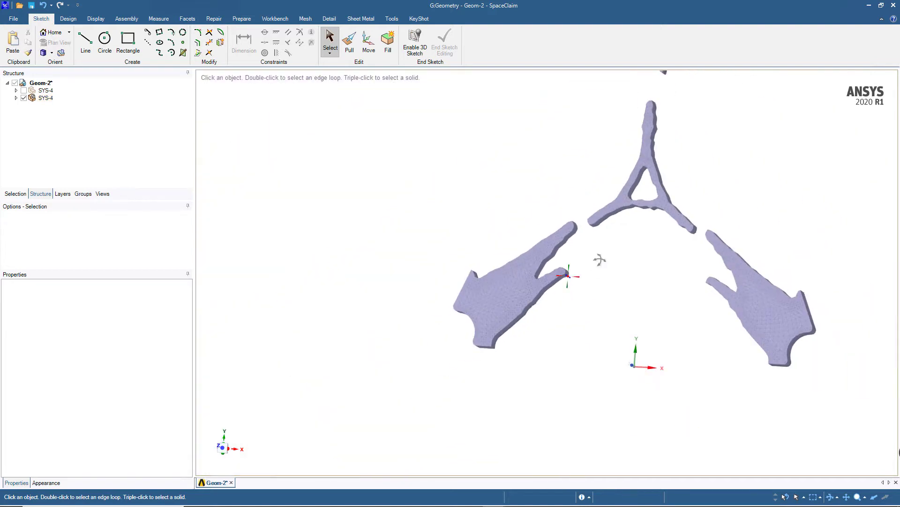
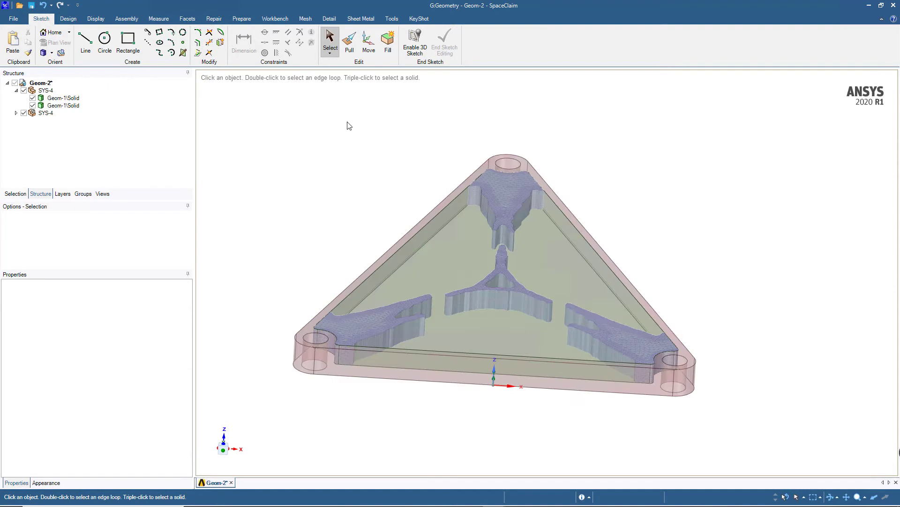
Step: Hide the inner design-region solid, keeping the ribbed plate's outer frame and the faceted ribs shown
left_click(28, 106)
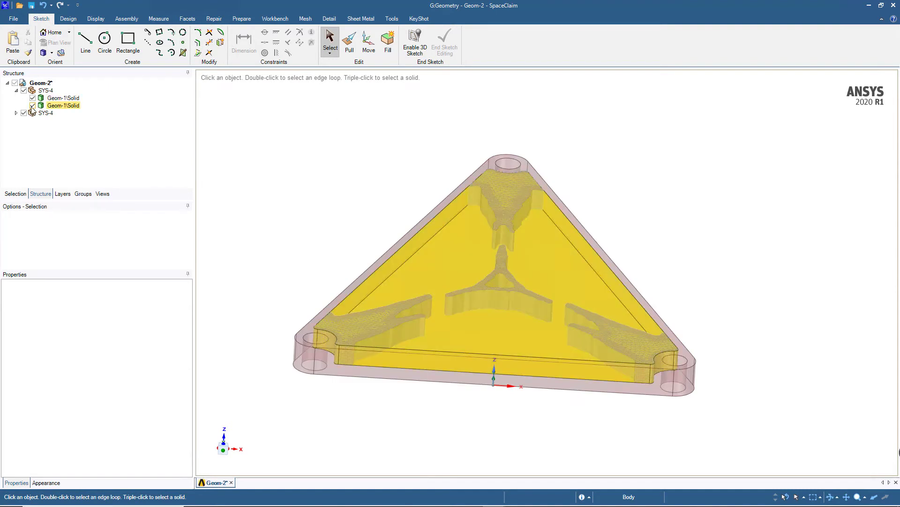
left_click(33, 106)
middle_click_drag(275, 145, 291, 185)
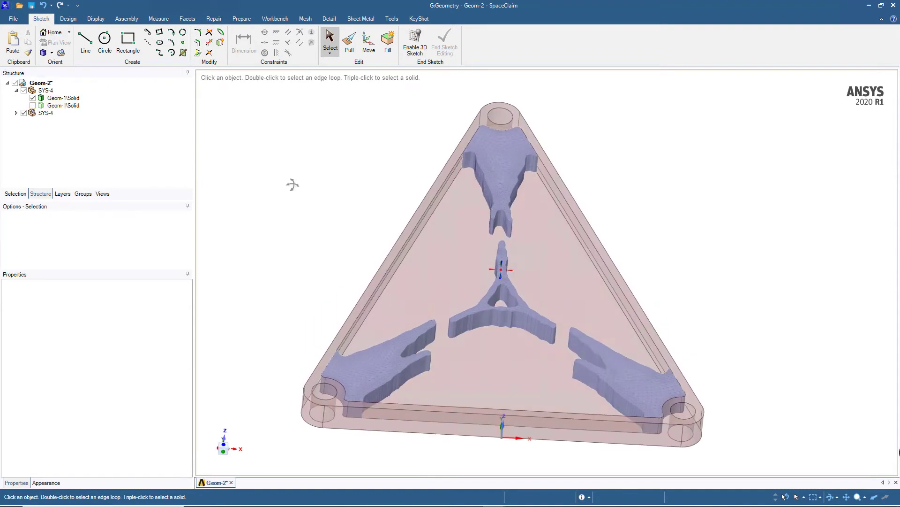
Step: Create a plane midway between the plate's bottom face and the frame's top face, and hide the original solids' component
left_click(69, 18)
left_click(451, 249, "ctrl")
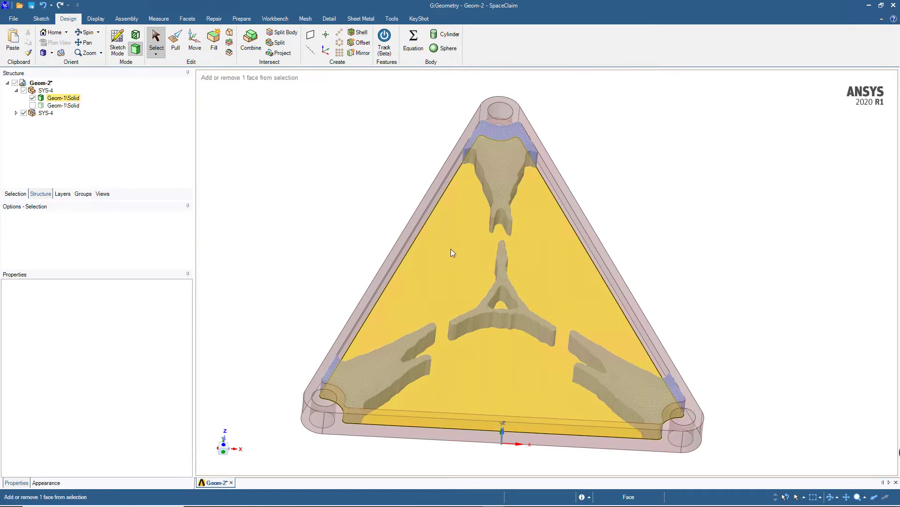
left_click(452, 249, "ctrl")
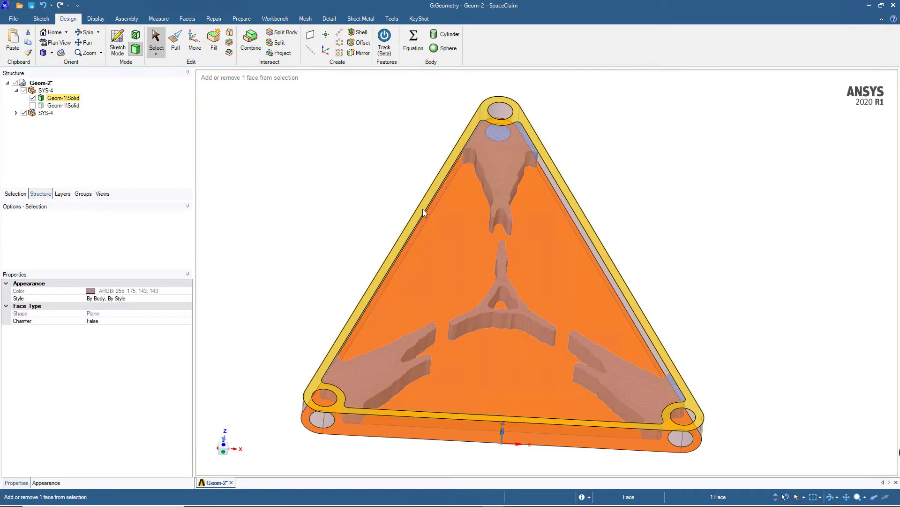
left_click(423, 210, "ctrl")
middle_click_drag(381, 177, 359, 110)
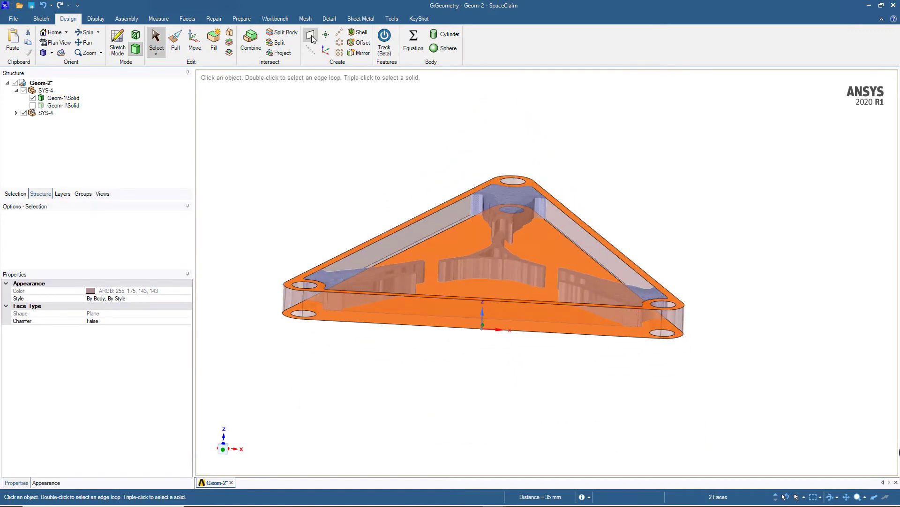
middle_click_drag(335, 185, 392, 23)
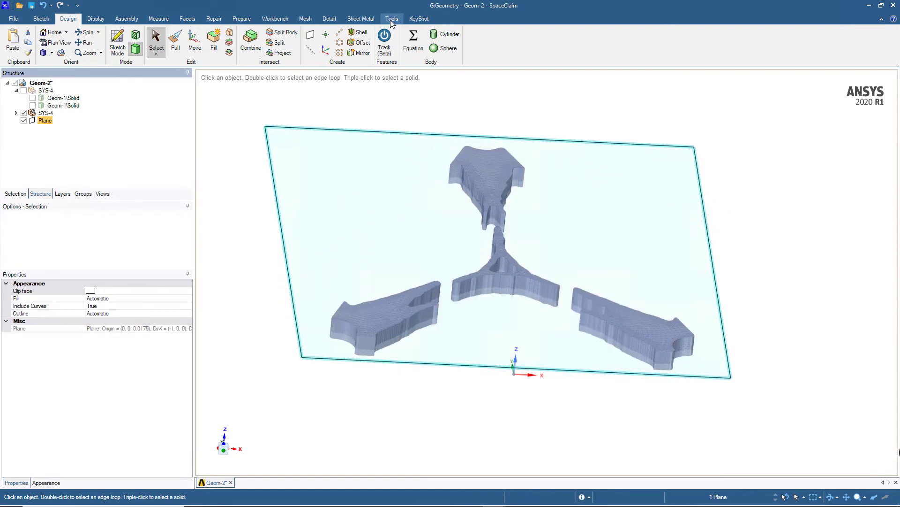
Step: Extract fitted curves with tolerance 10 where the plane cuts the faceted ribs, hide the faceted component, and review the curves
left_click(391, 19)
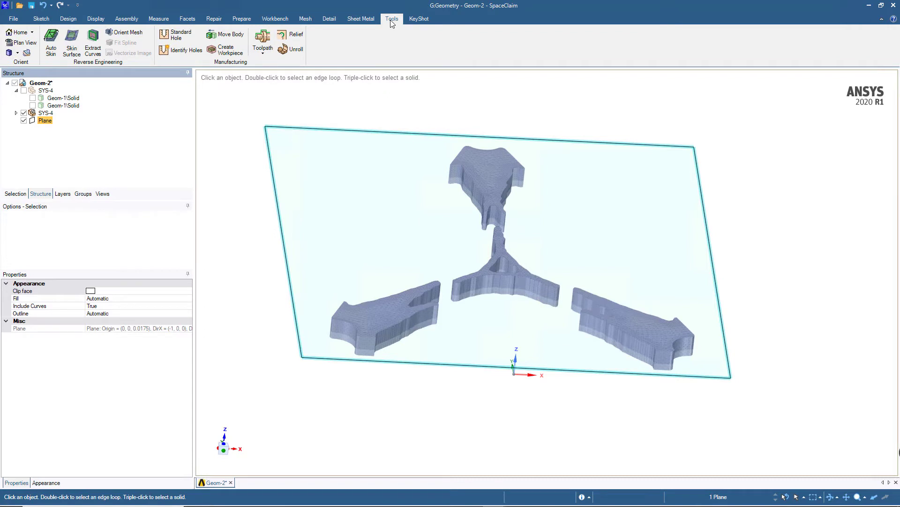
left_click(93, 39)
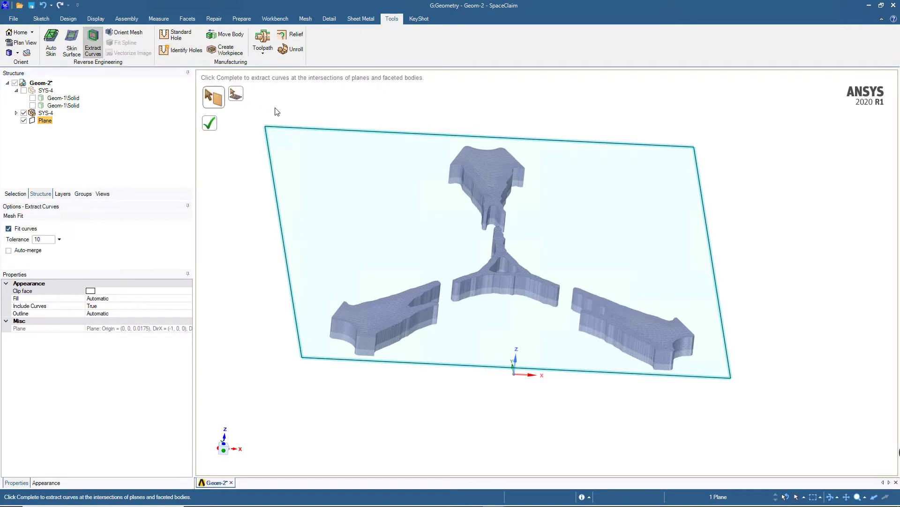
left_click(209, 124)
left_click(23, 113)
left_click(15, 128)
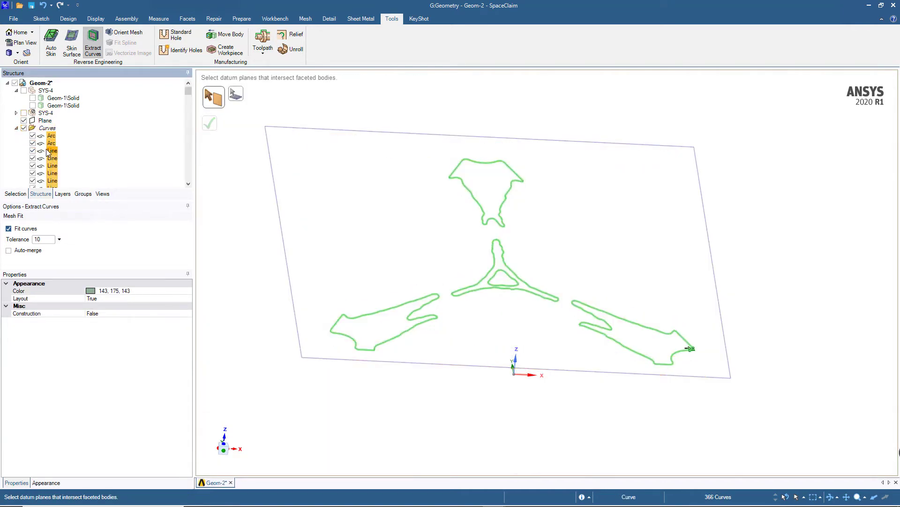
scroll(51, 154, "down", 5)
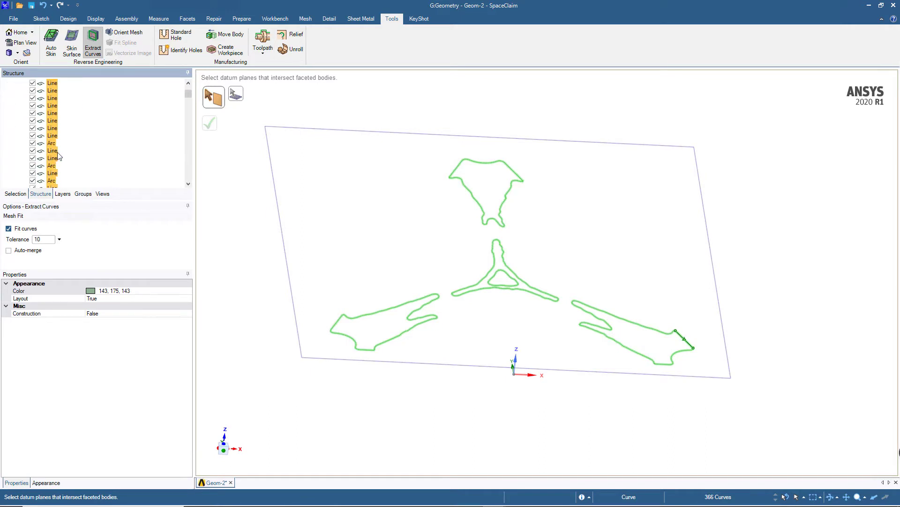
scroll(58, 157, "up", 5)
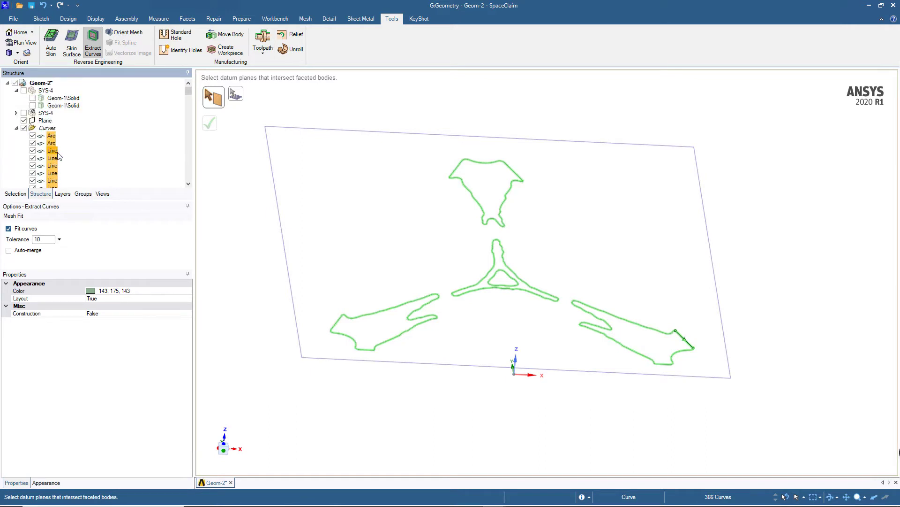
left_click(244, 176)
key("Escape")
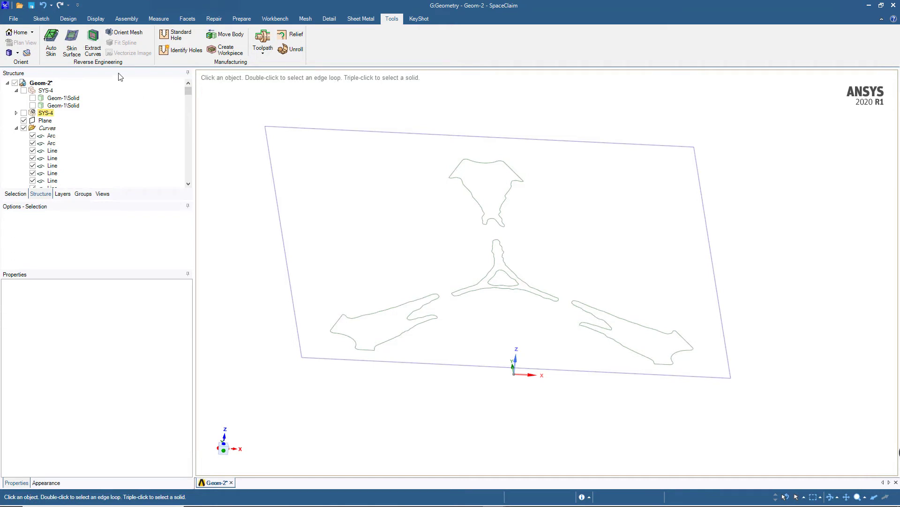
Step: Fill all extracted rib outlines into surfaces and delete the face covering the central rib's triangular opening
left_click(68, 20)
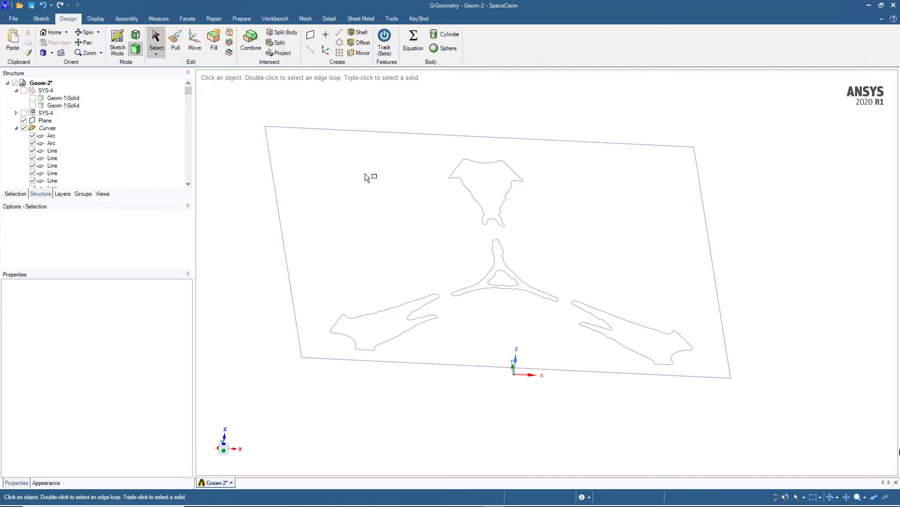
left_click_drag(241, 108, 777, 430)
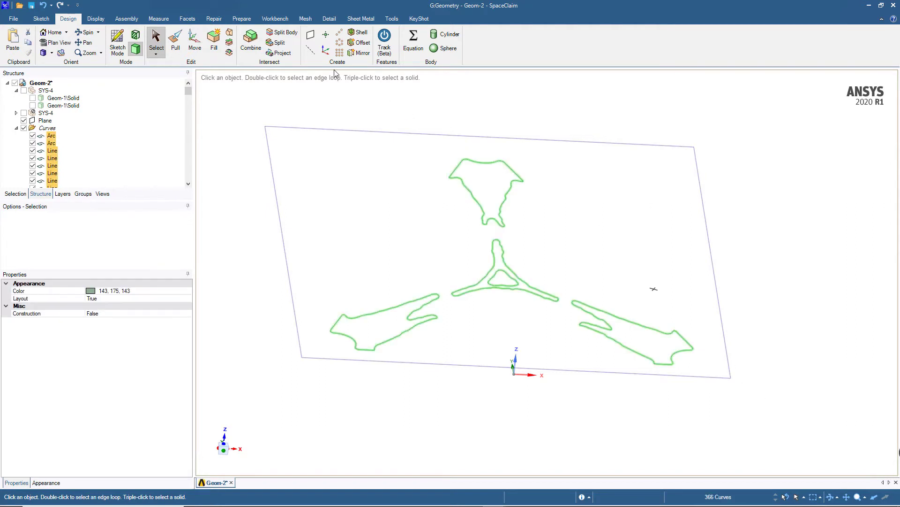
left_click(219, 43)
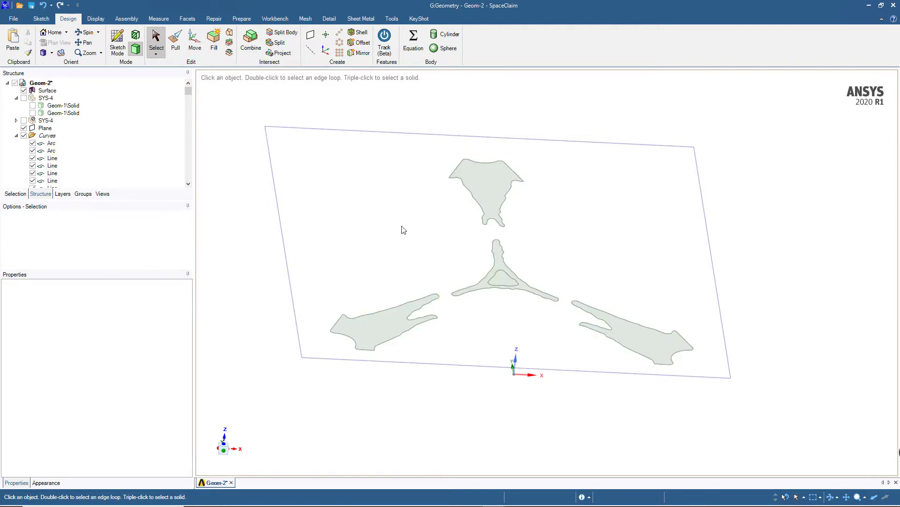
left_click(502, 280)
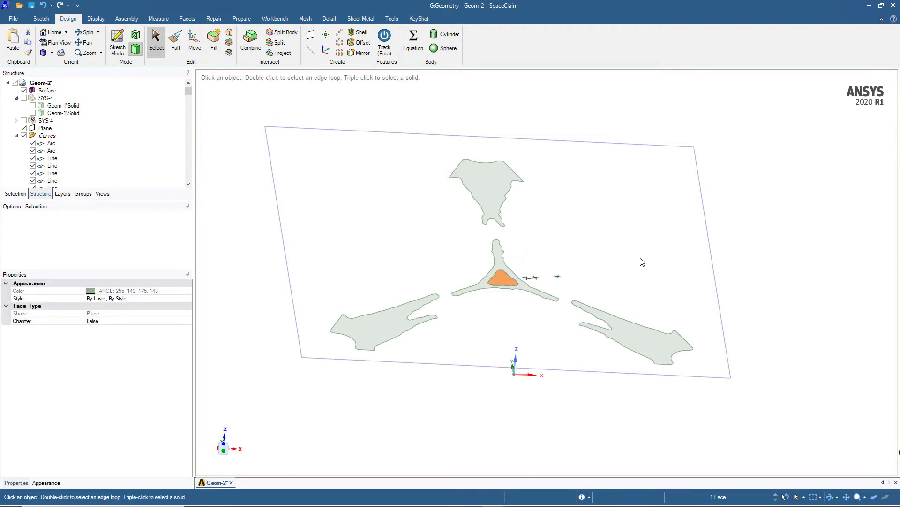
key("Delete")
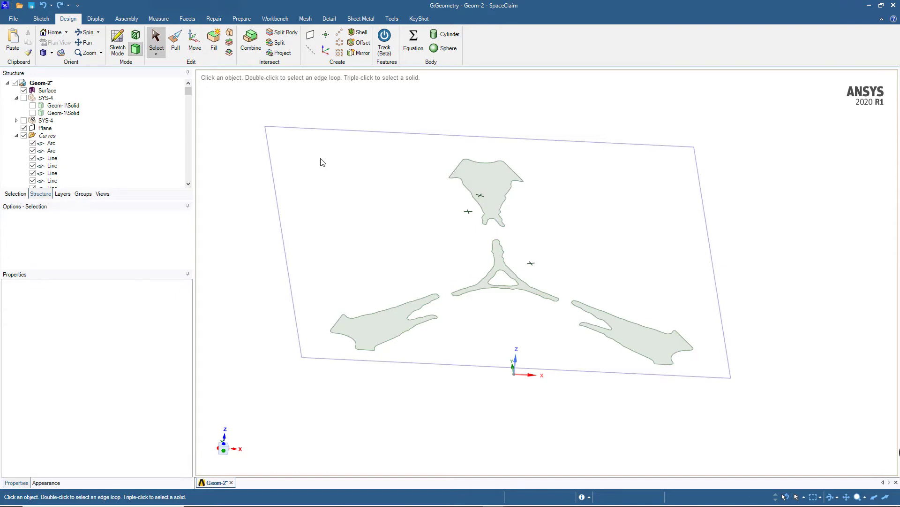
Step: Show the outer frame solid and pull the four rib surfaces up to the plate's inner floor face
left_click(32, 105)
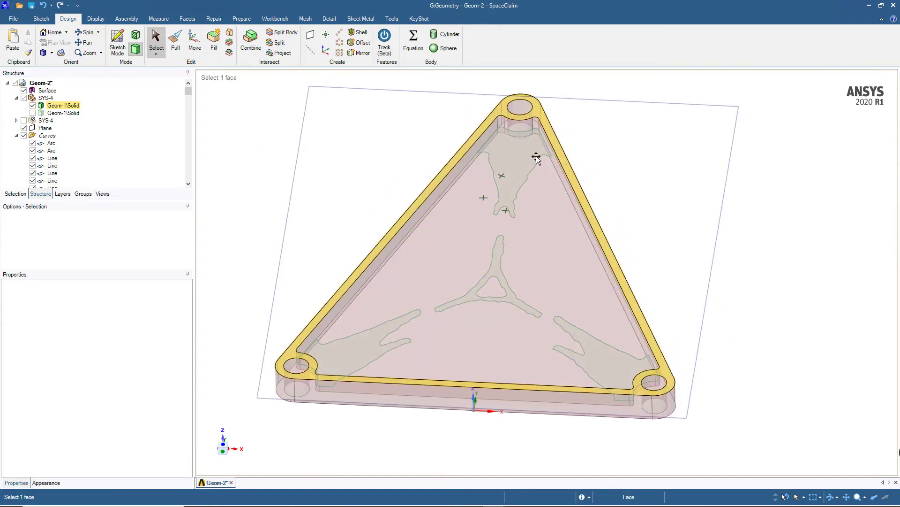
left_click(519, 157)
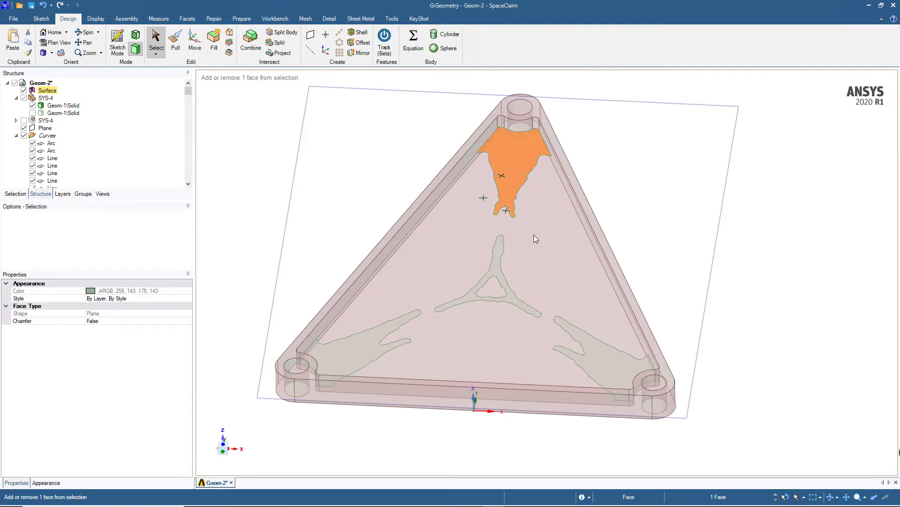
left_click(601, 365, "ctrl")
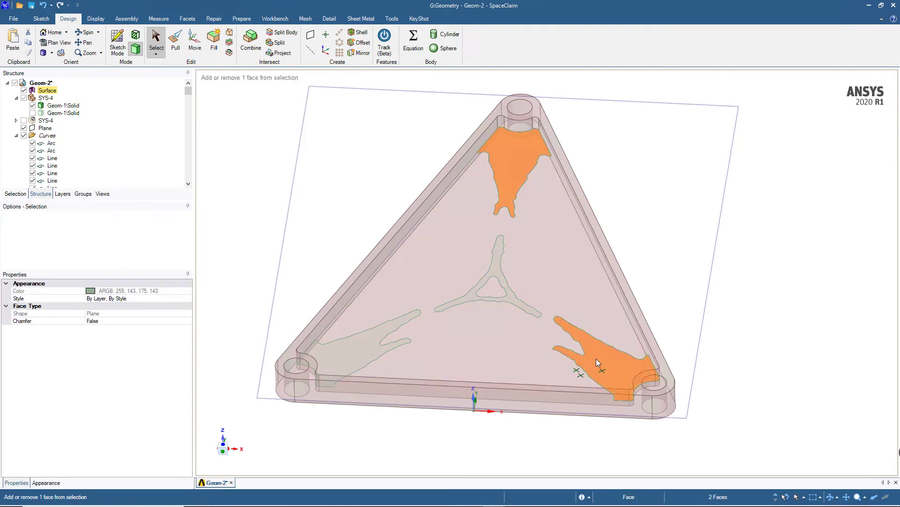
left_click(496, 273, "ctrl")
left_click(337, 350, "ctrl")
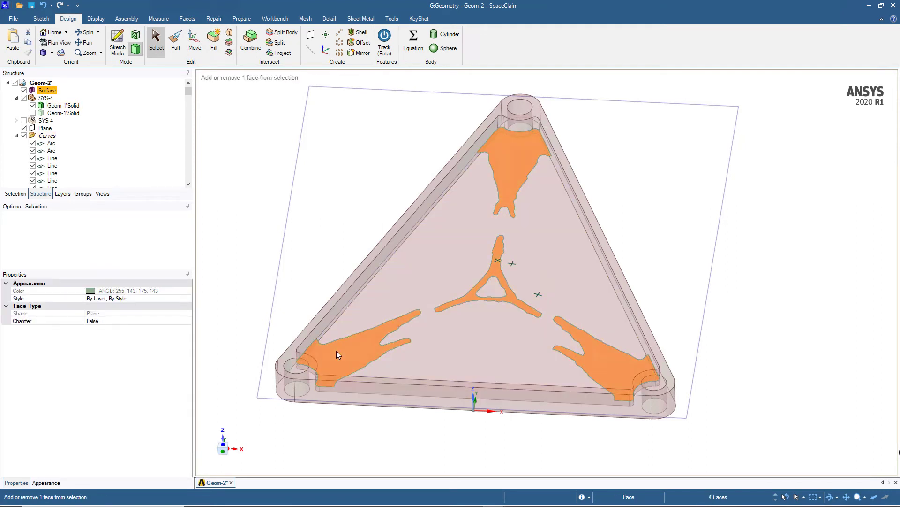
left_click(176, 42)
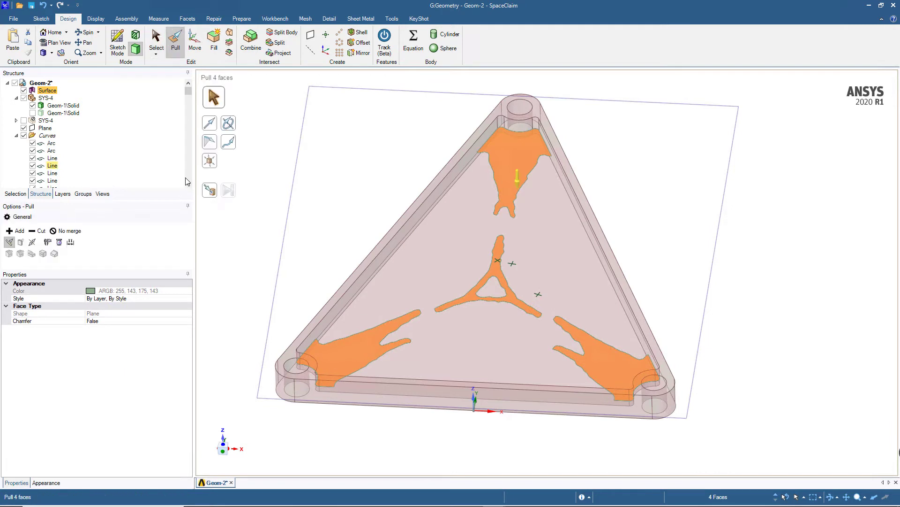
left_click(213, 194)
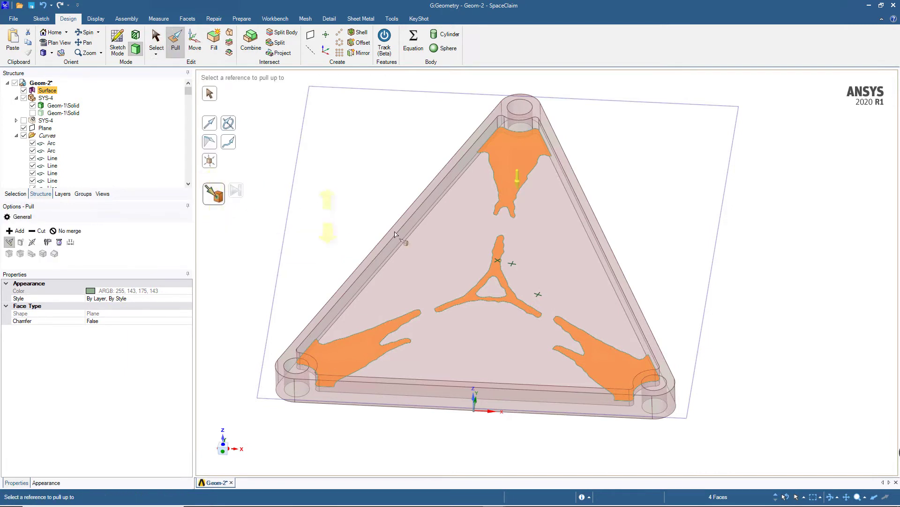
left_click(446, 255)
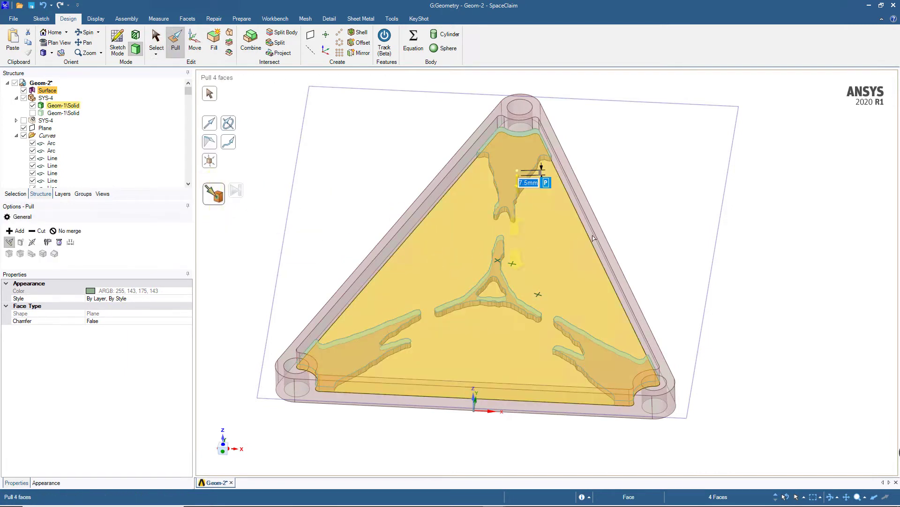
Step: Pull the top faces of all four ribs up to the frame's top face
left_click(520, 156)
left_click(371, 337, "ctrl")
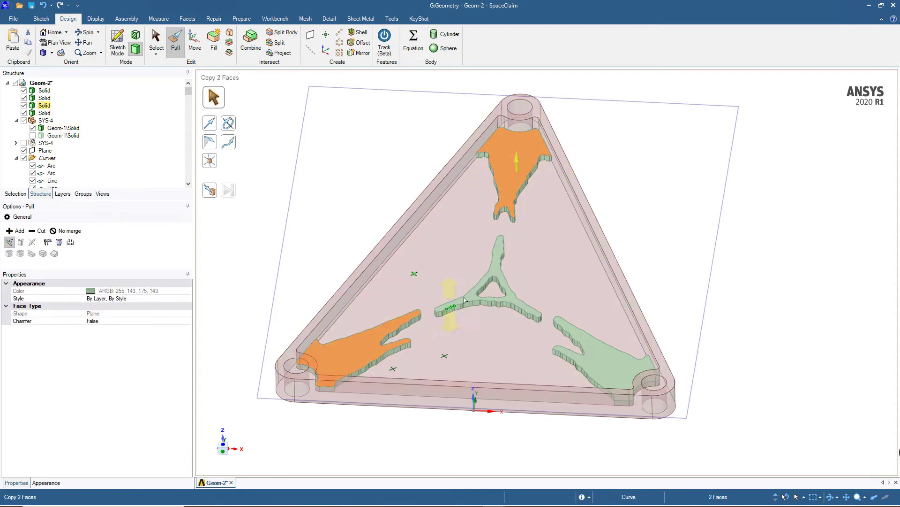
left_click(501, 259, "ctrl")
left_click(595, 375, "ctrl")
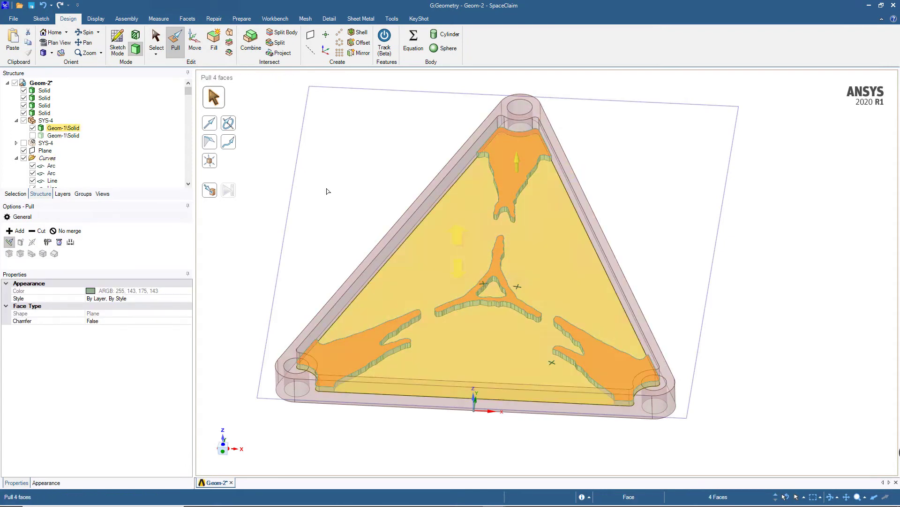
left_click(209, 190)
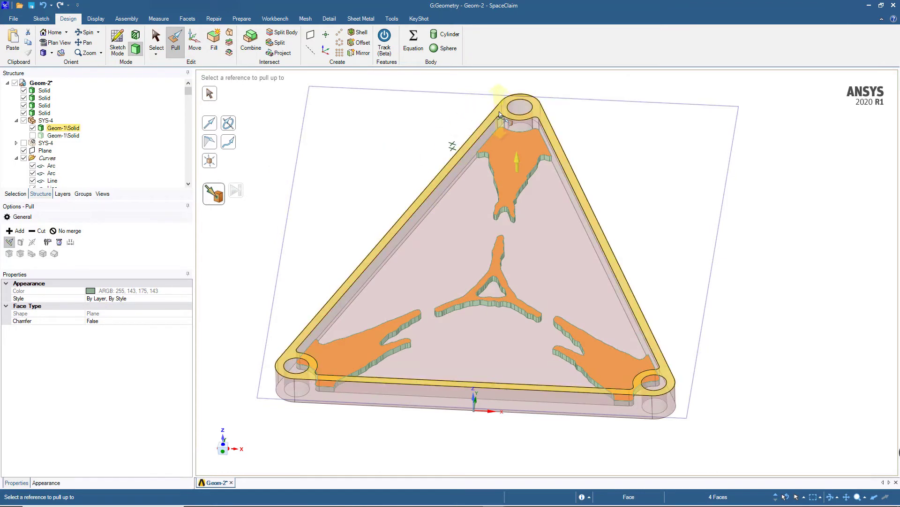
left_click(627, 160)
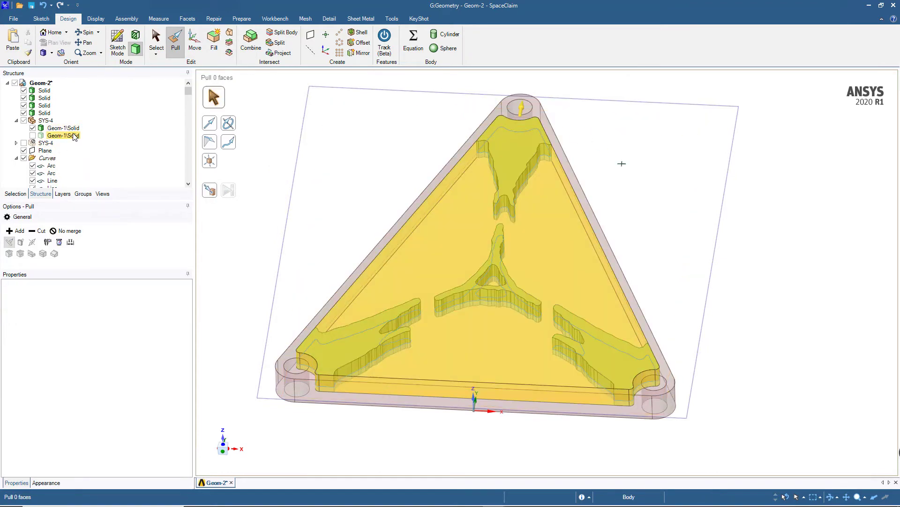
Step: Delete the extracted curves folder and the mid-height plane
left_click(52, 159)
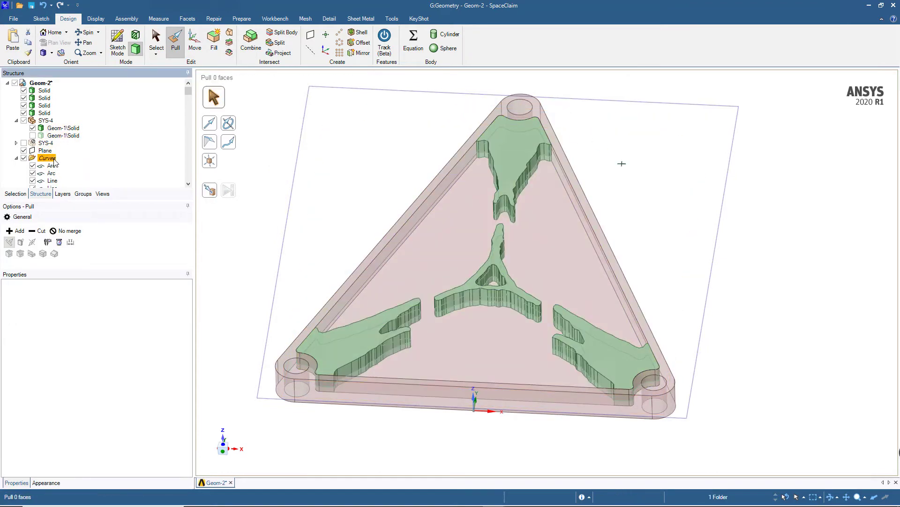
key("Delete")
left_click(45, 150)
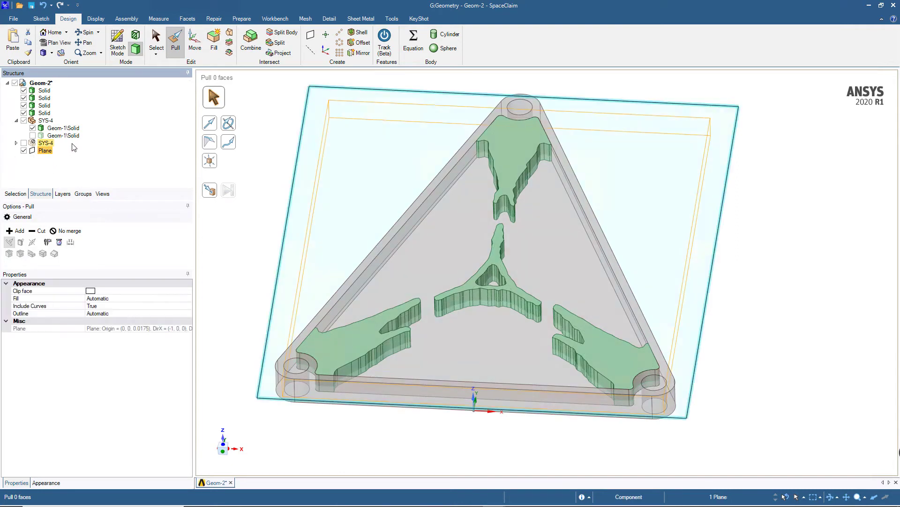
key("Delete")
Step: Suppress the inner design-region solid for physics and show the outer frame solid with the ribs
left_click(32, 127)
left_click(33, 135)
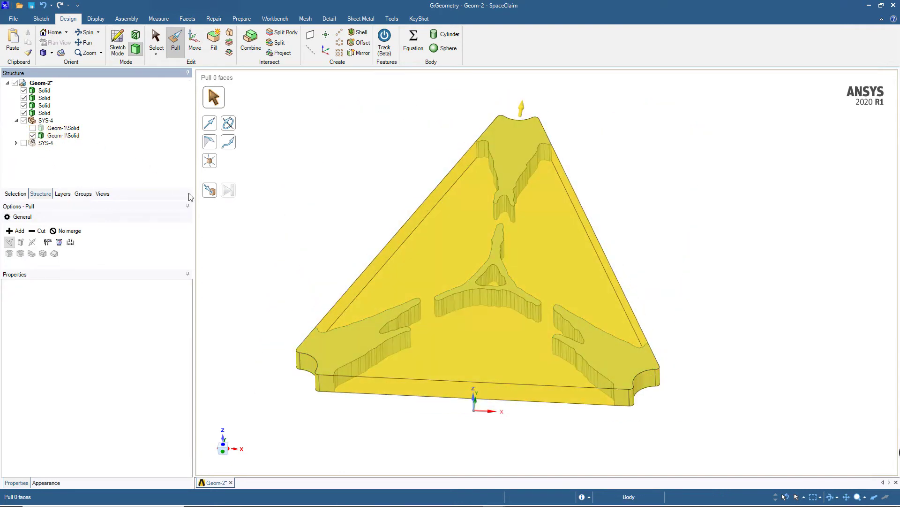
left_click(66, 135)
right_click(72, 137)
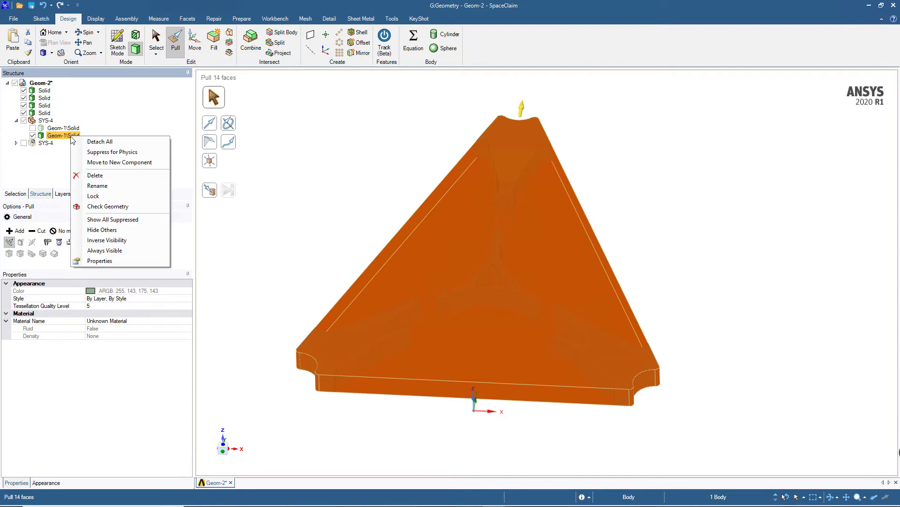
left_click(91, 152)
left_click(32, 127)
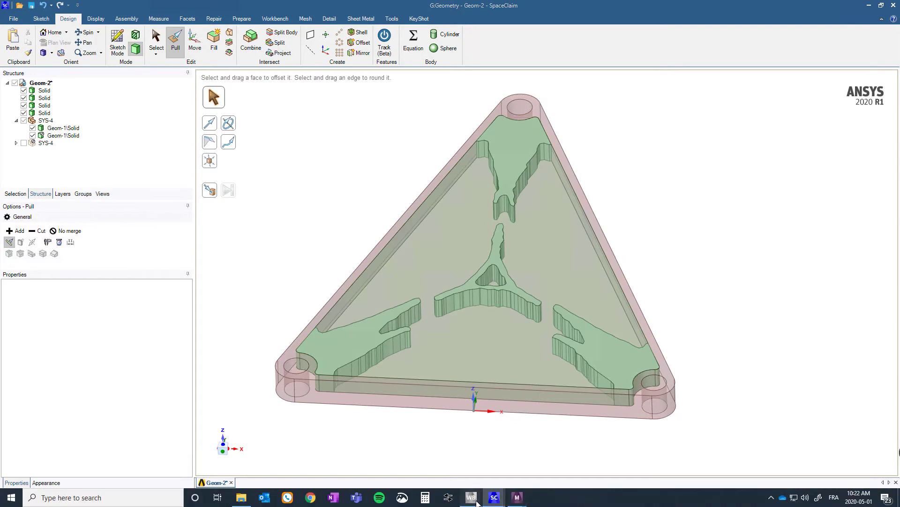
Step: In Workbench, add a Static Structural system on the rebuilt geometry with a Modal system sharing its model, and link the existing Engineering Data
mouse_move(472, 497)
left_click(573, 457)
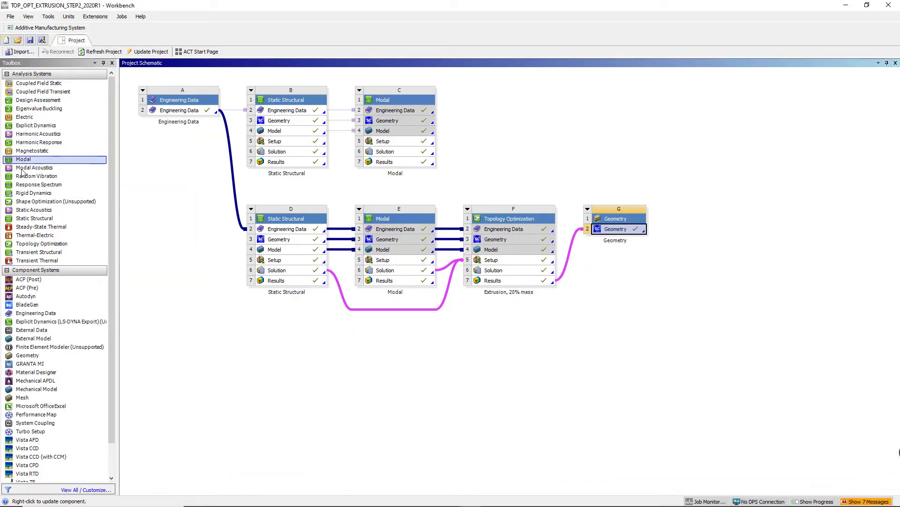
left_click_drag(34, 218, 616, 233)
left_click_drag(23, 160, 752, 255)
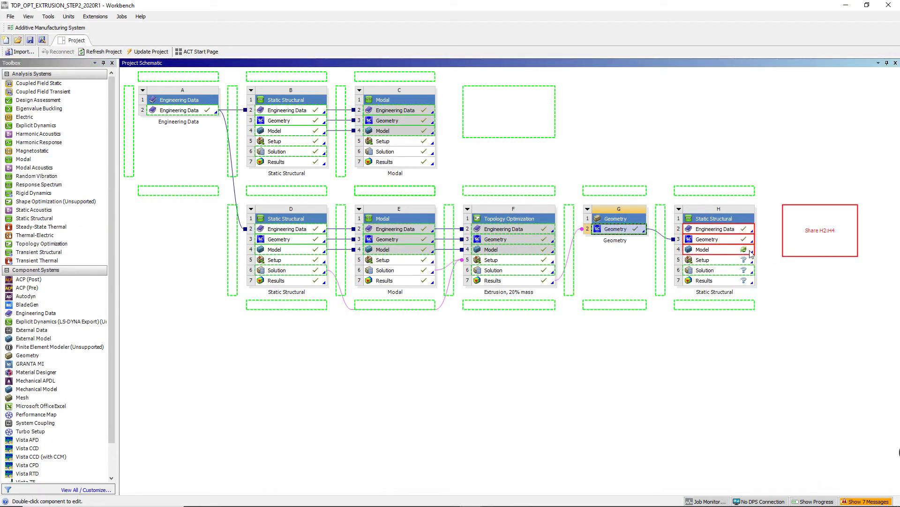
left_click_drag(190, 107, 698, 227)
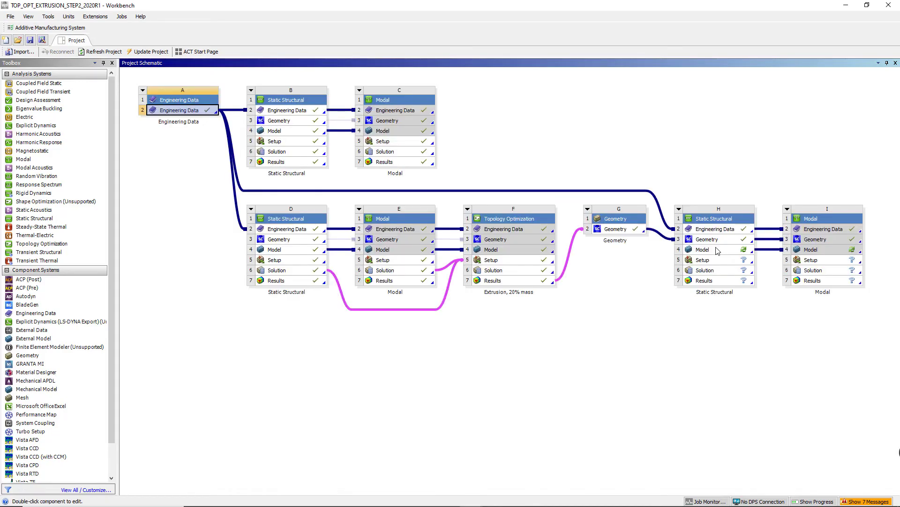
Step: Open the new model in Mechanical, add a fixed support on the three corner hole faces, and copy it to the Modal analysis
double_click(718, 250)
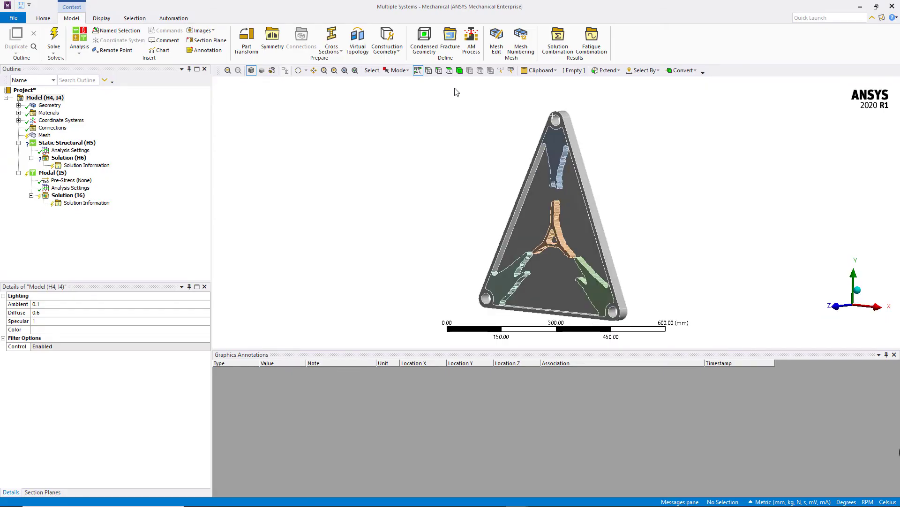
left_click(450, 71)
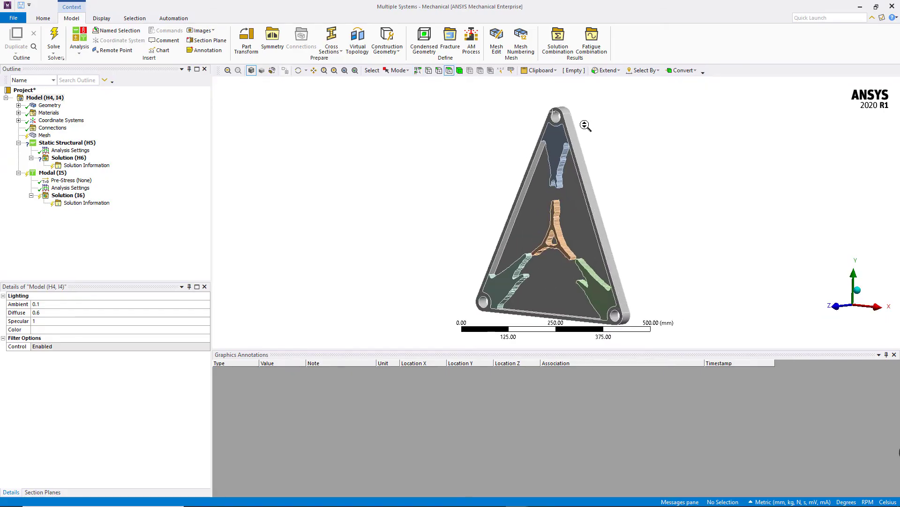
scroll(582, 123, "up", 4)
scroll(581, 123, "down", 3)
left_click(539, 136)
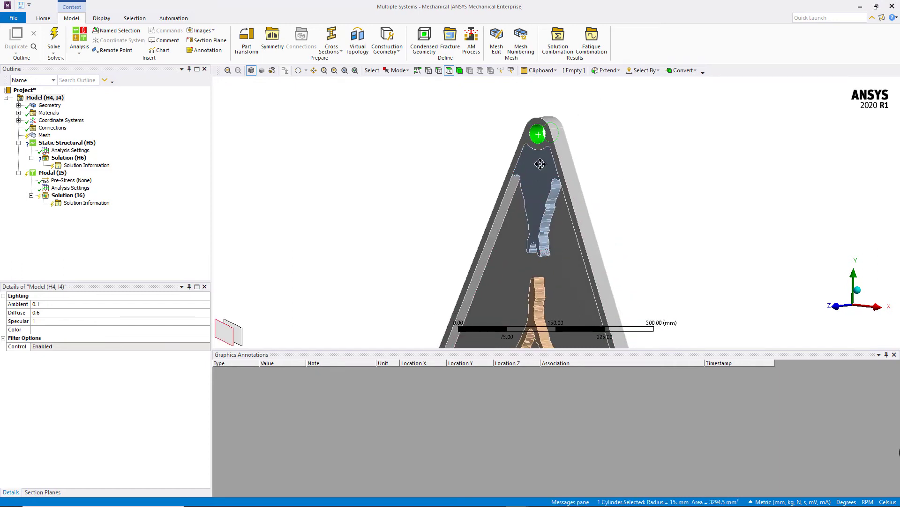
scroll(511, 225, "up", 3)
middle_click_drag(512, 225, 500, 185, "ctrl")
left_click(390, 275, "ctrl")
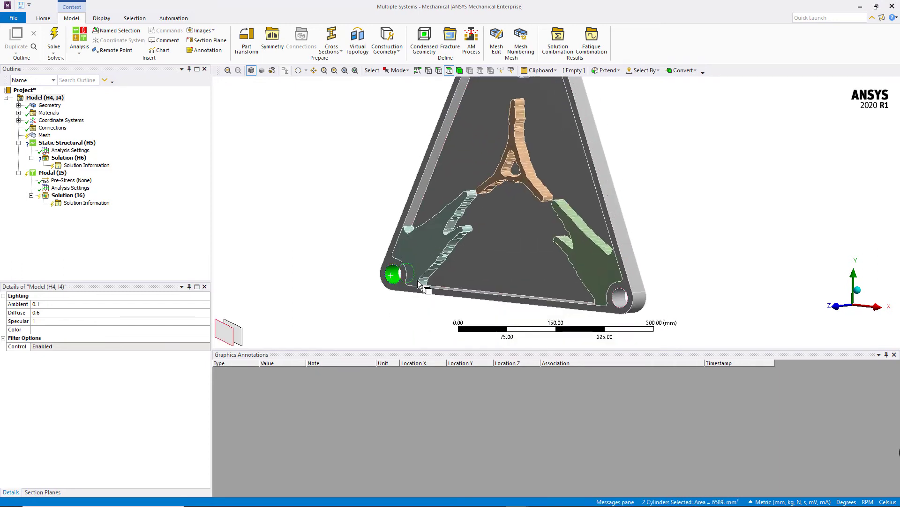
left_click(618, 300, "ctrl")
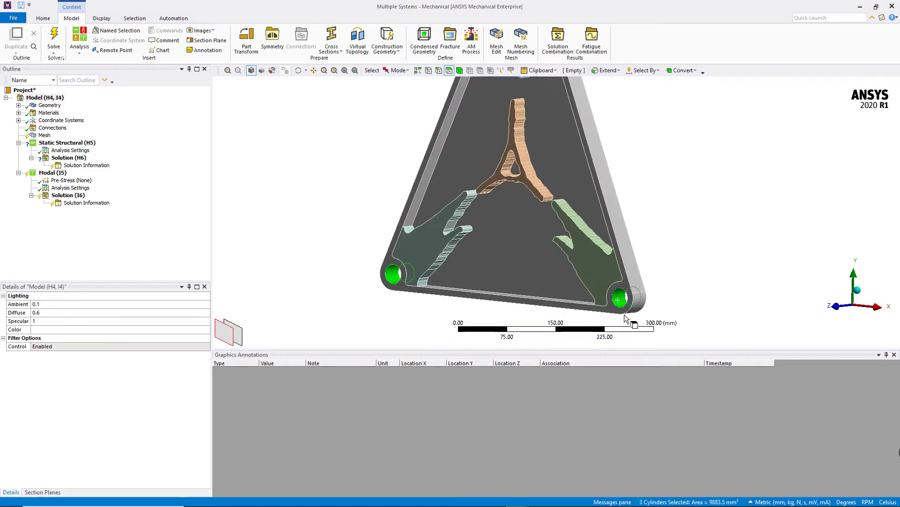
right_click(84, 148)
mouse_move(122, 149)
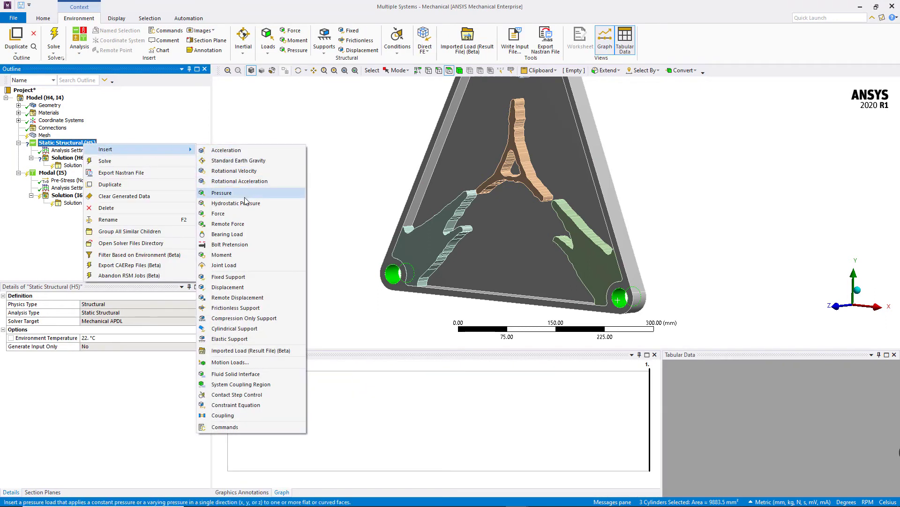
left_click(229, 277)
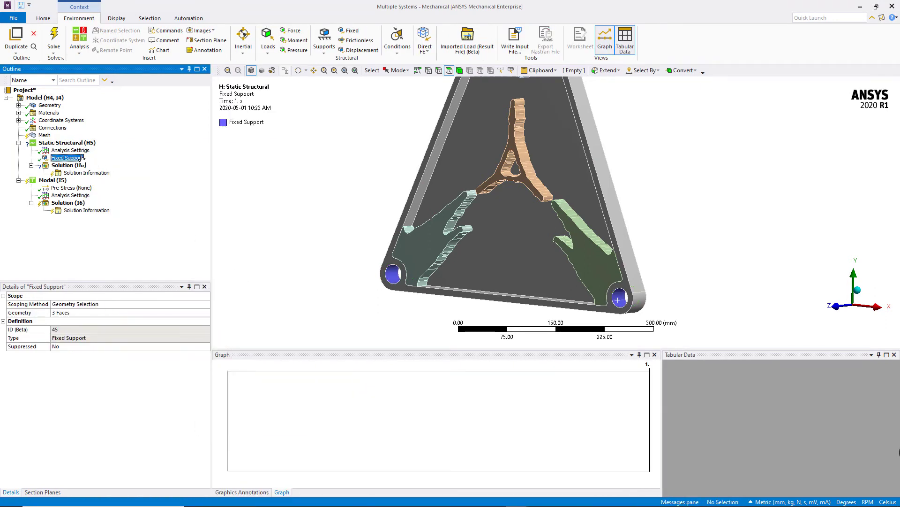
left_click_drag(78, 160, 64, 187)
Step: Apply a 0.25 MPa pressure to the plate's flat back face in the Static Structural analysis
middle_click_drag(701, 190, 536, 189)
left_click(535, 189)
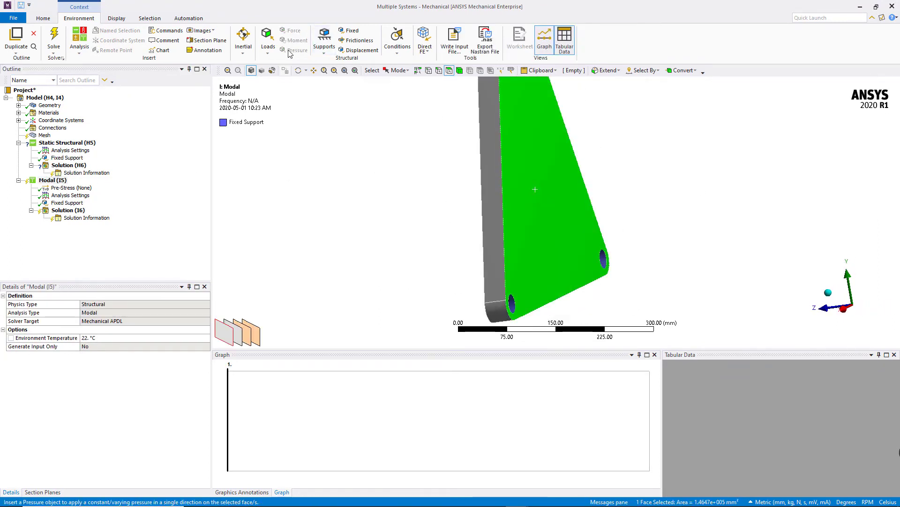
left_click(67, 143)
left_click(296, 49)
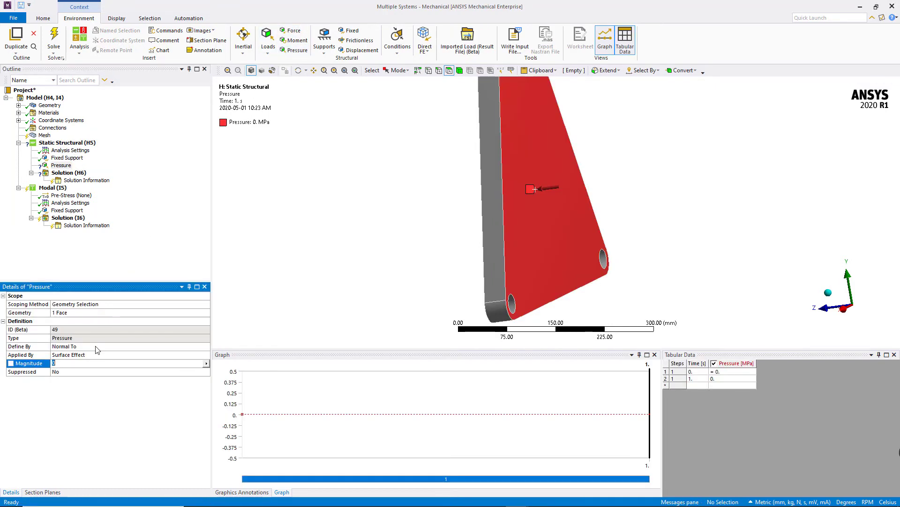
type("0.25")
key("Return")
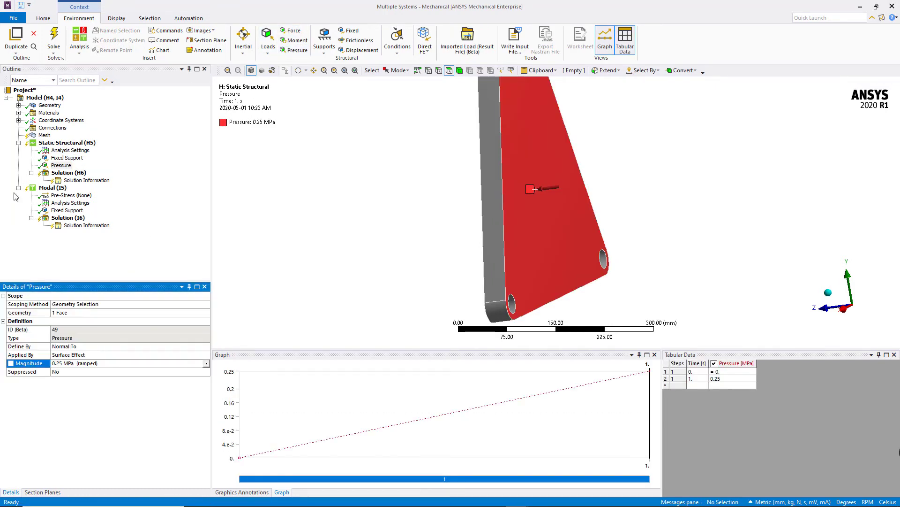
Step: Assign Aluminum Alloy to all five solid bodies
left_click(19, 105)
left_click(49, 113)
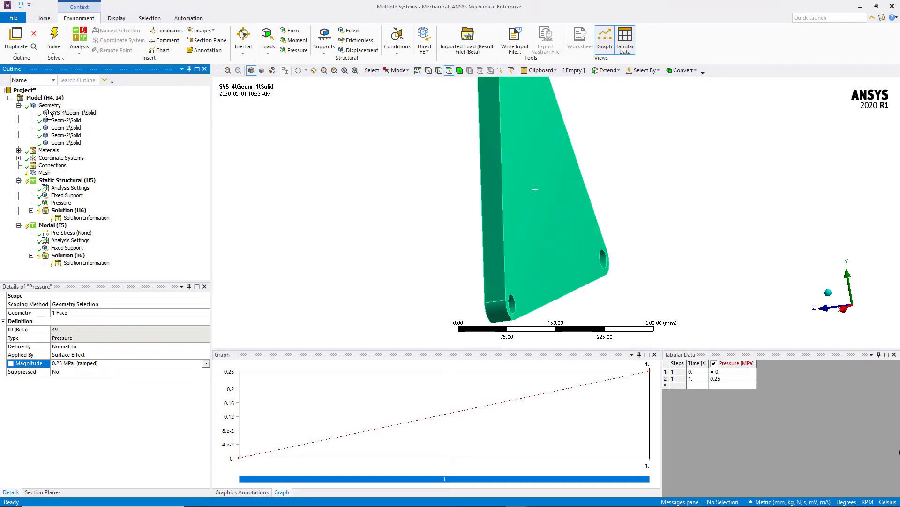
left_click(66, 142, "shift")
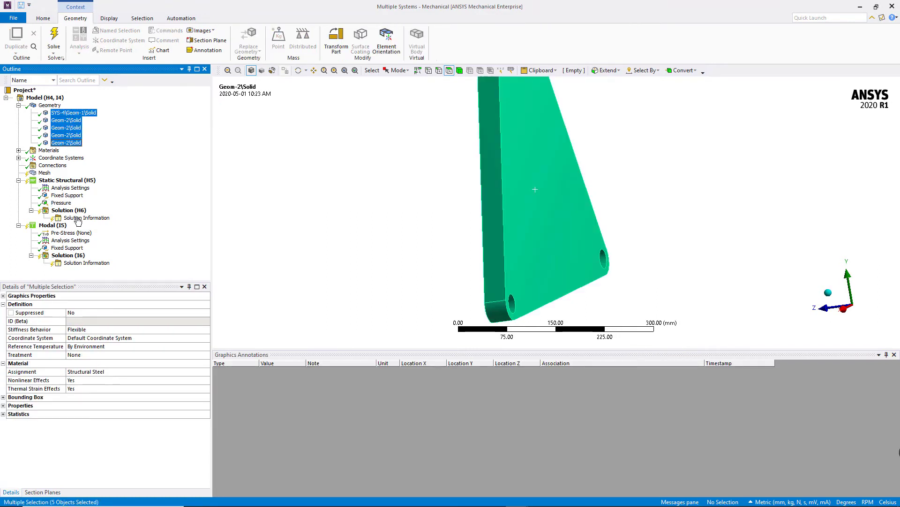
left_click(207, 373)
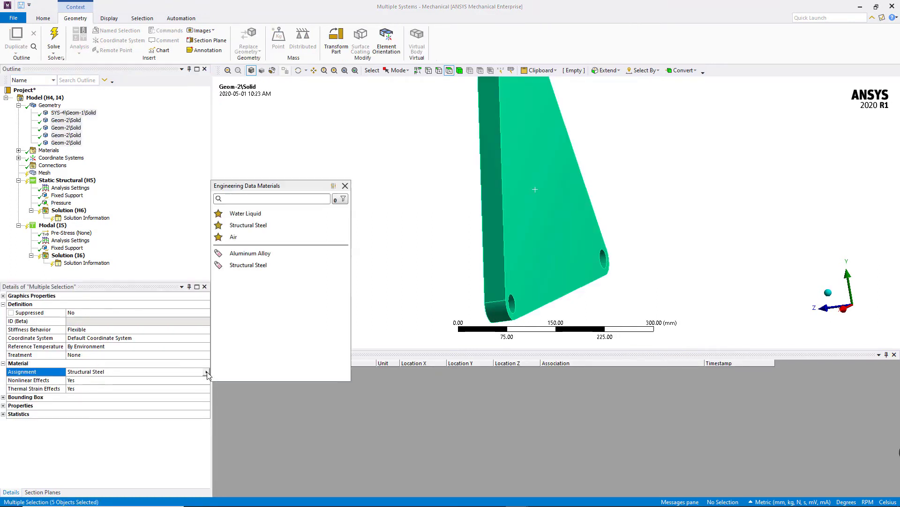
left_click(248, 256)
Step: Add a connection group for all bodies and generate its contacts automatically
left_click(57, 165)
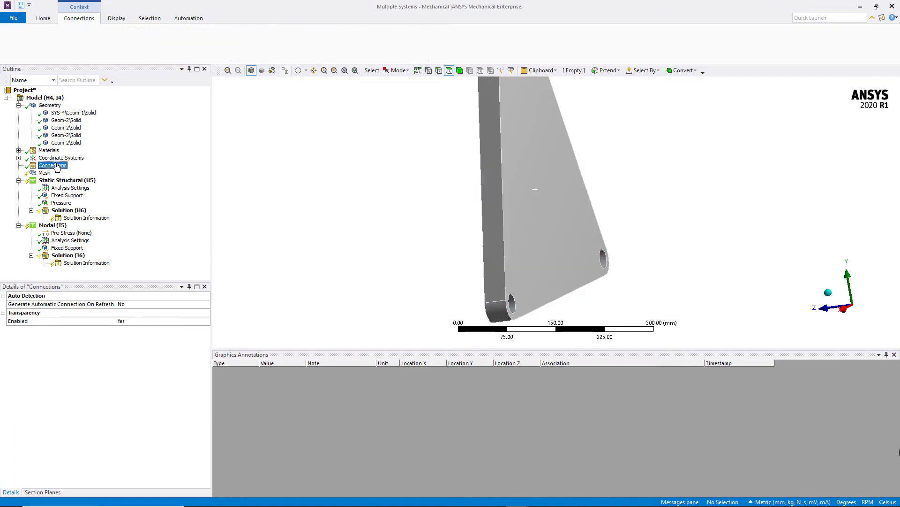
right_click(59, 165)
mouse_move(79, 168)
left_click(190, 168)
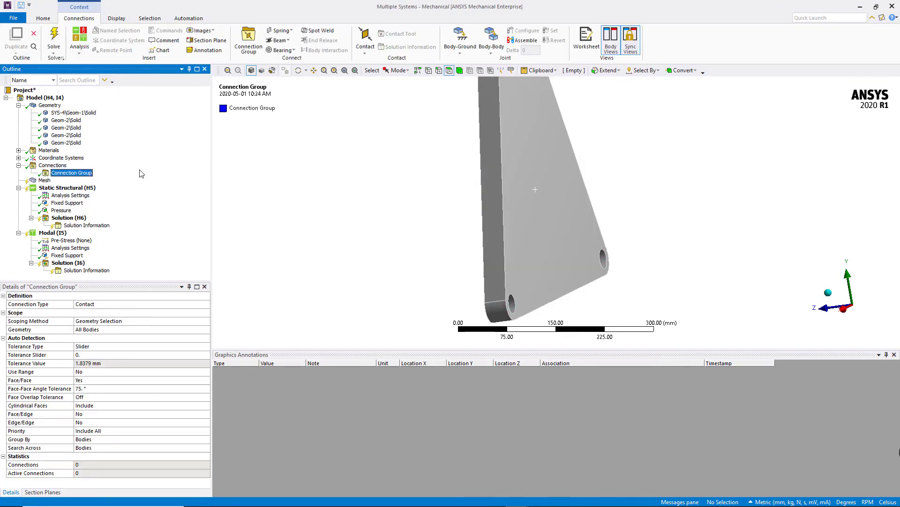
right_click(79, 174)
left_click(101, 196)
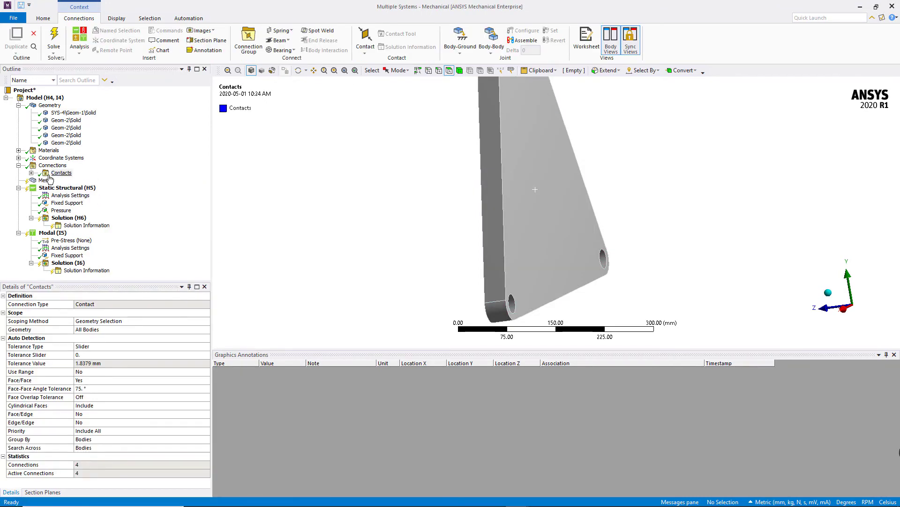
Step: Examine the contact and target faces of Contact Region 2 on the plate and its corner rib body
left_click(30, 173)
left_click(83, 187)
middle_click_drag(464, 216, 610, 197)
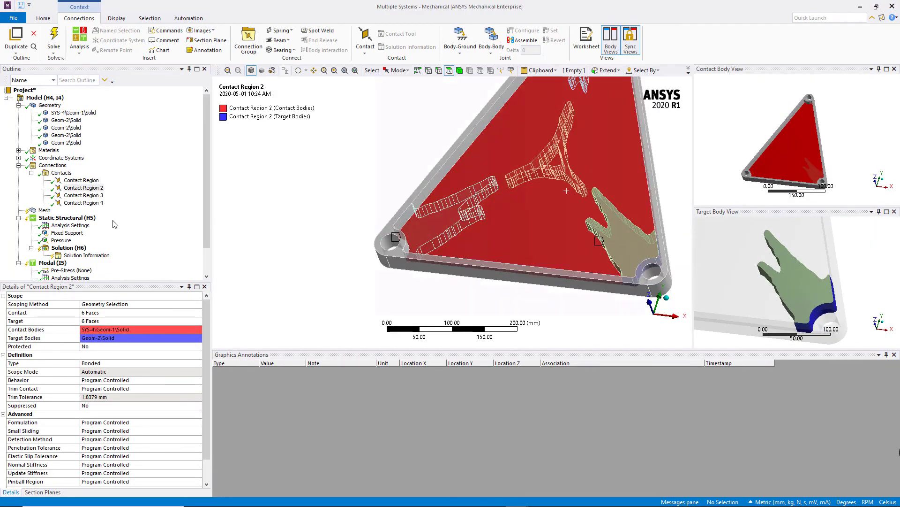
Step: Set the mesh element size to 5 mm and solve all analyses in the project
left_click(45, 211)
left_click(78, 336)
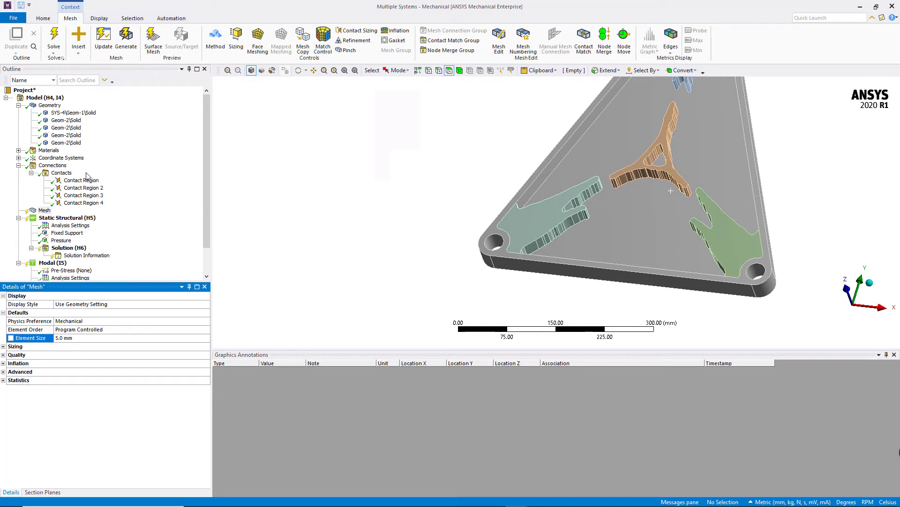
left_click(19, 91)
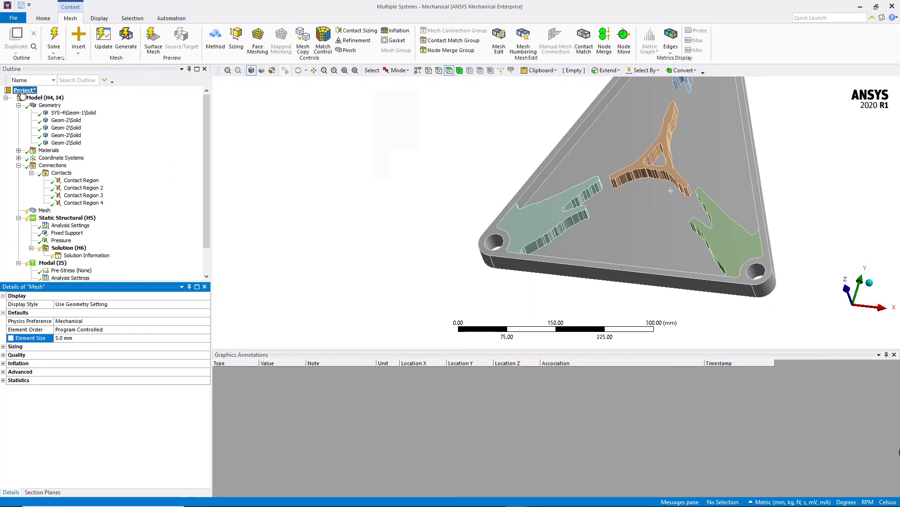
right_click(23, 91)
left_click(43, 101)
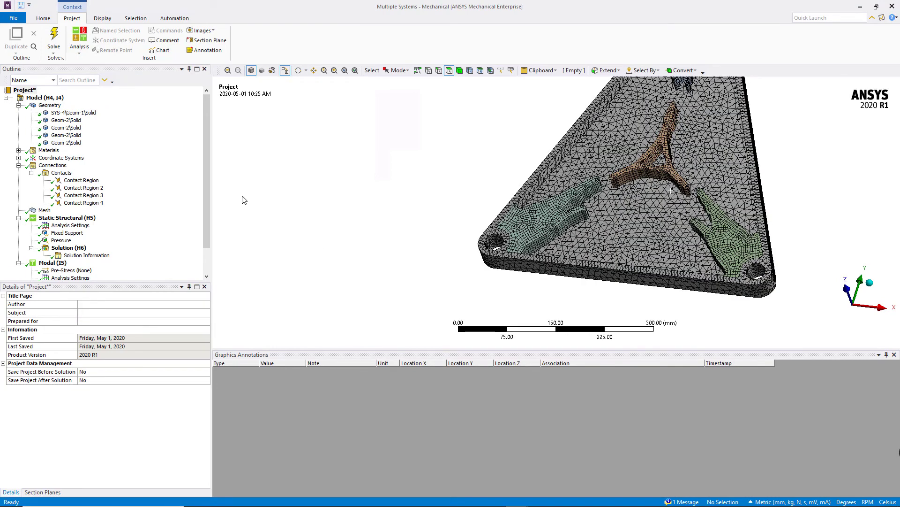
Step: Add a Total Deformation result to the Static Structural solution
left_click(70, 248)
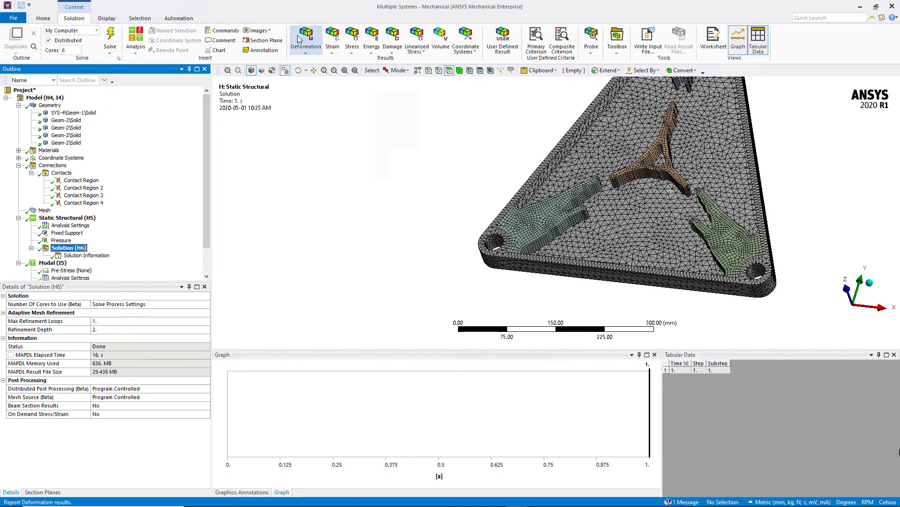
left_click(303, 42)
left_click(309, 61)
Step: Create mode shape results for all six frequencies in the Modal solution and evaluate them
scroll(94, 188, "down", 2)
left_click(68, 263)
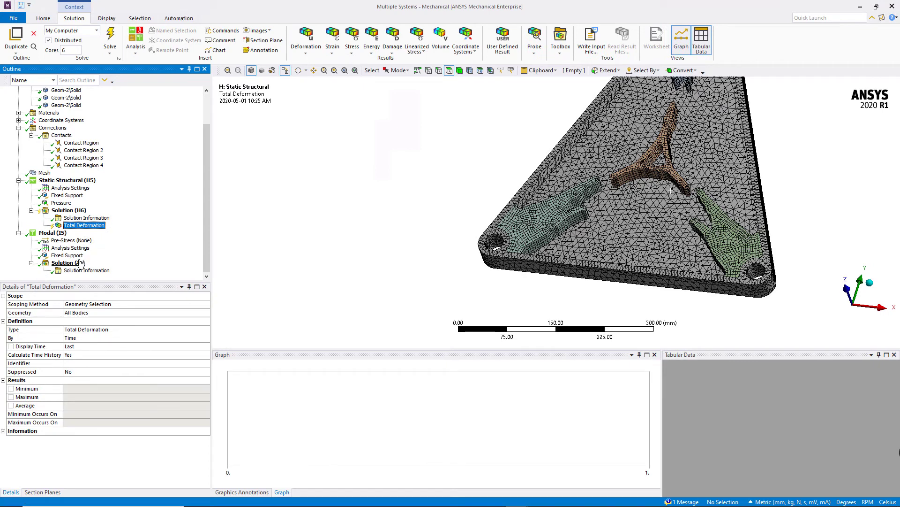
left_click(719, 365)
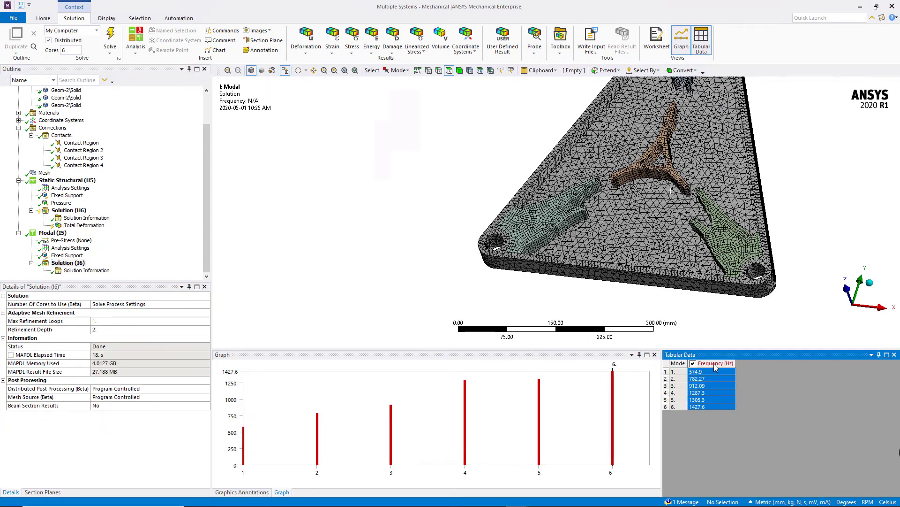
right_click(715, 364)
left_click(731, 381)
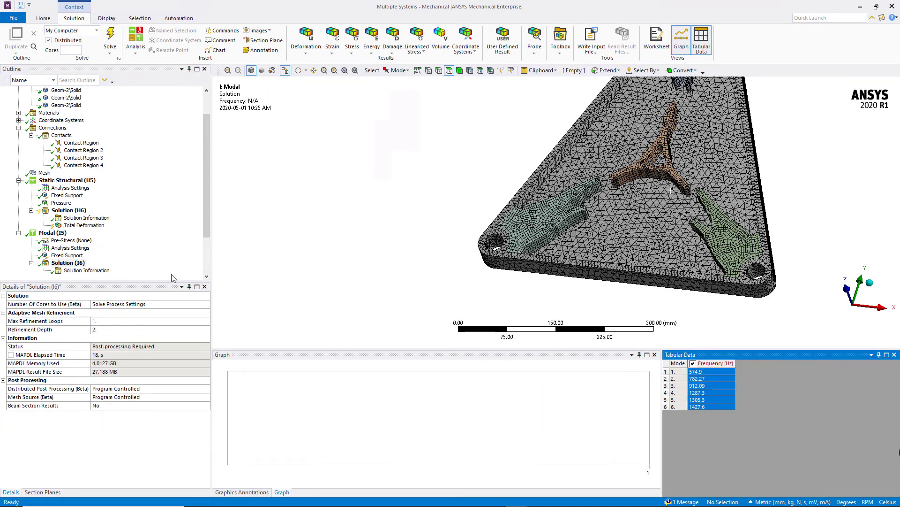
right_click(69, 219)
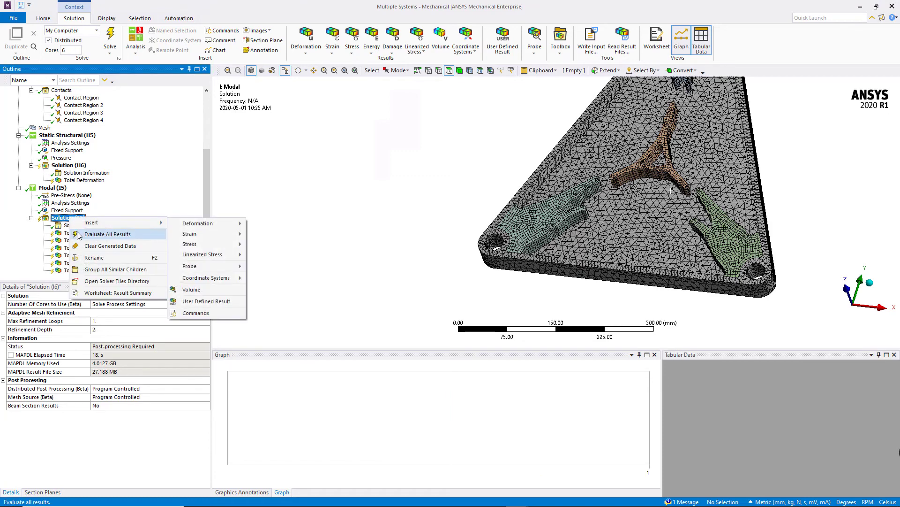
left_click(108, 234)
Step: Rename all six modal Total Deformation results based on their definition
left_click(84, 232)
left_click(86, 270, "shift")
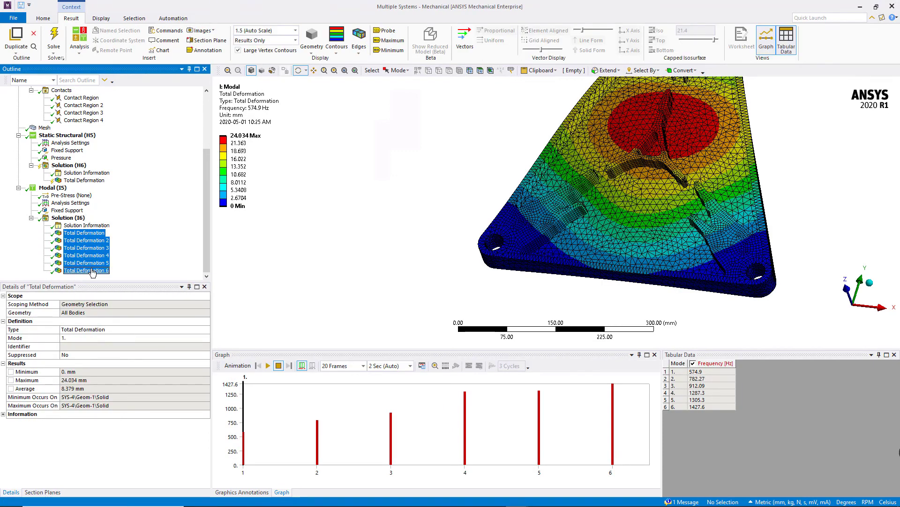
right_click(92, 269)
left_click(117, 286)
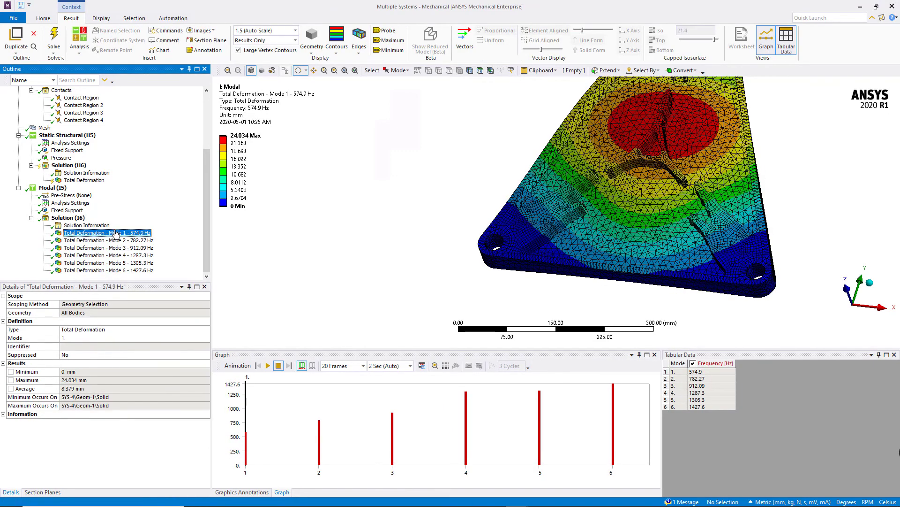
Step: Evaluate the static Total Deformation result and view the whole deformed plate
right_click(89, 182)
left_click(107, 199)
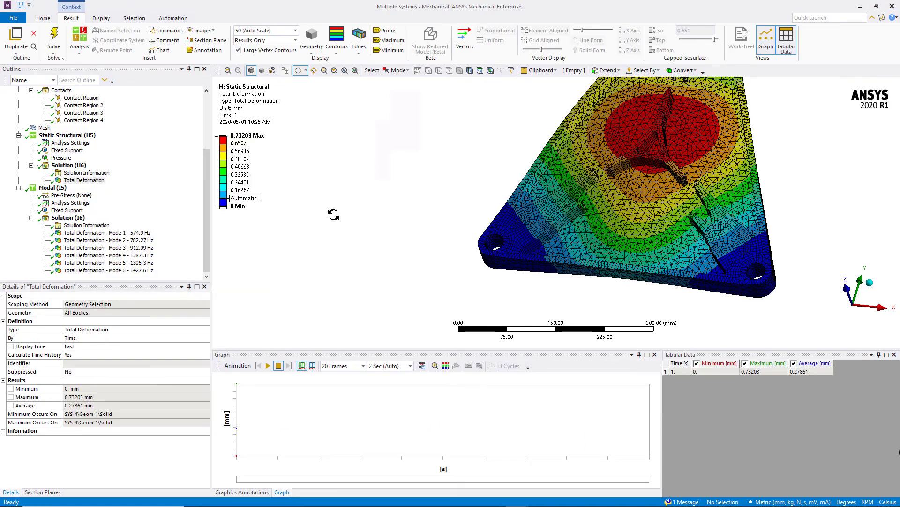
left_click_drag(334, 214, 378, 210)
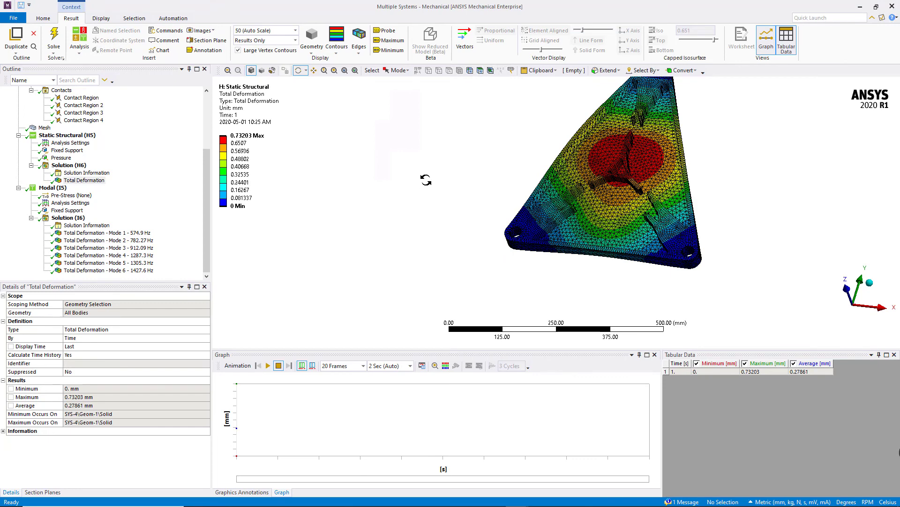
left_click_drag(428, 178, 426, 209)
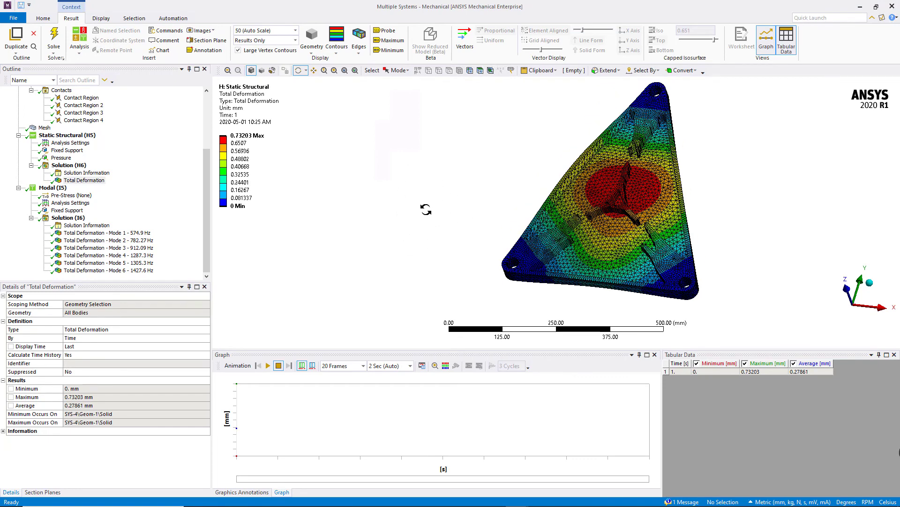
Step: Place the original grid-ribbed plate's Mechanical window beside the optimized model and compare the mass of both geometries
key("super+Right")
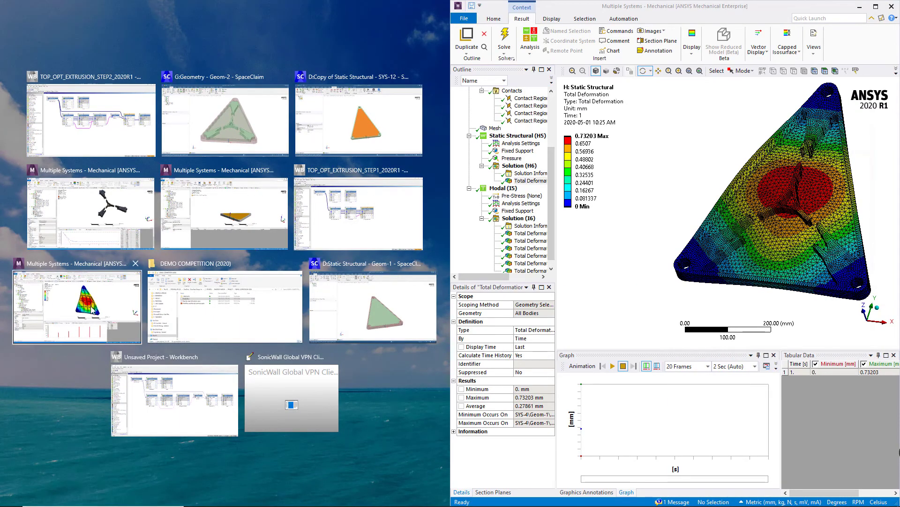
left_click(77, 302)
left_click(59, 114)
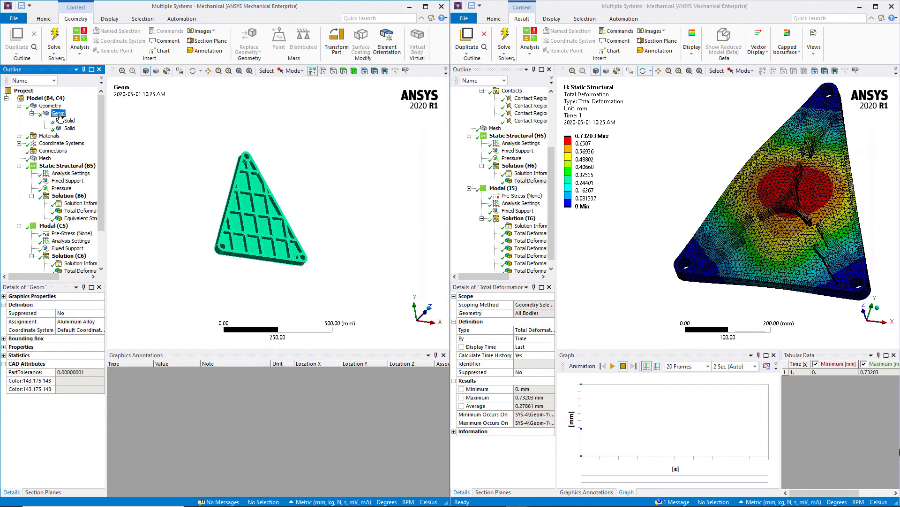
left_click(4, 348)
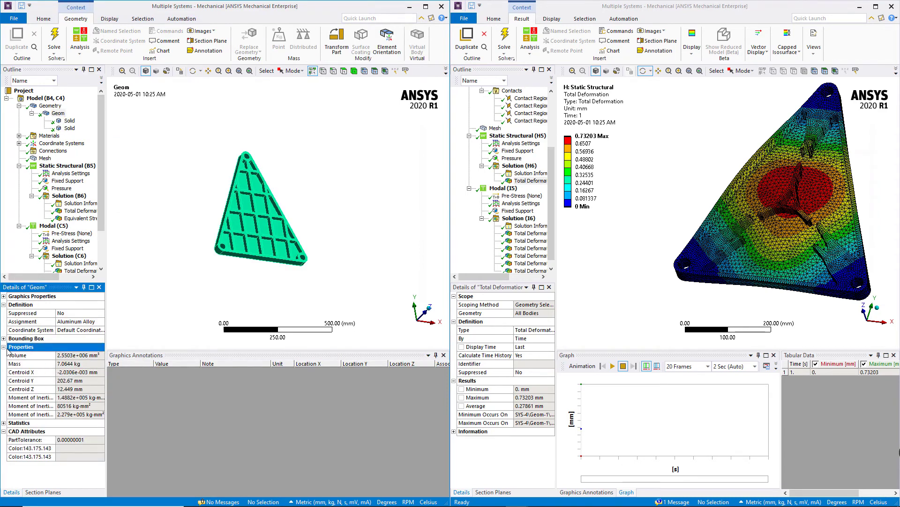
left_click(66, 363)
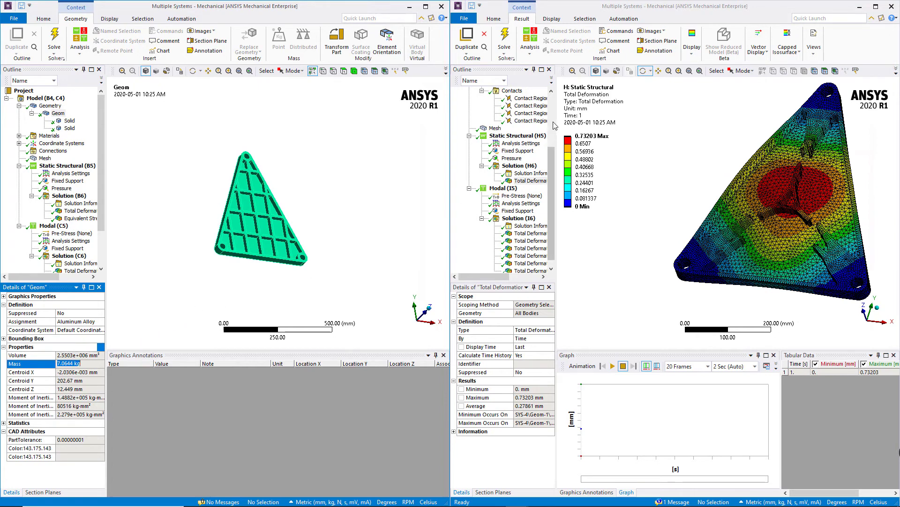
left_click_drag(551, 197, 552, 145)
left_click(500, 106)
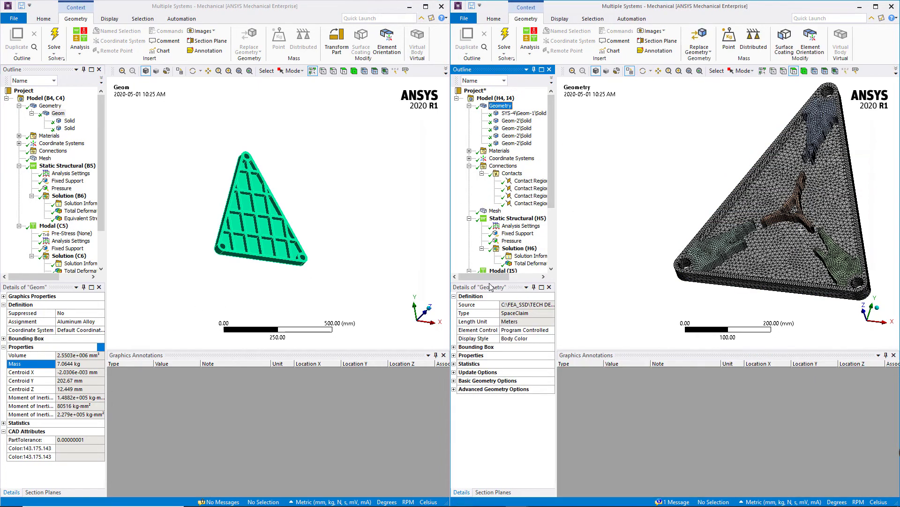
left_click(454, 356)
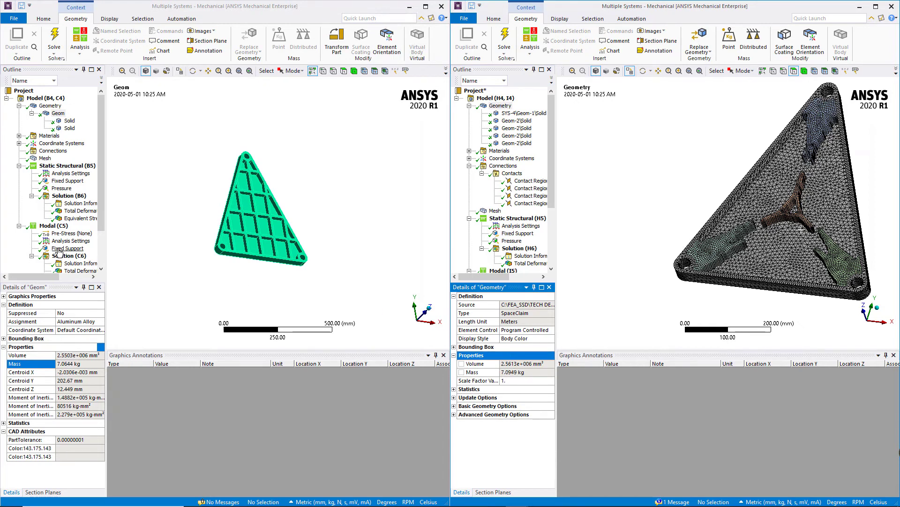
Step: Compare the static Total Deformation results of the grid-ribbed and optimized plates in similar orientations
scroll(59, 252, "down", 2)
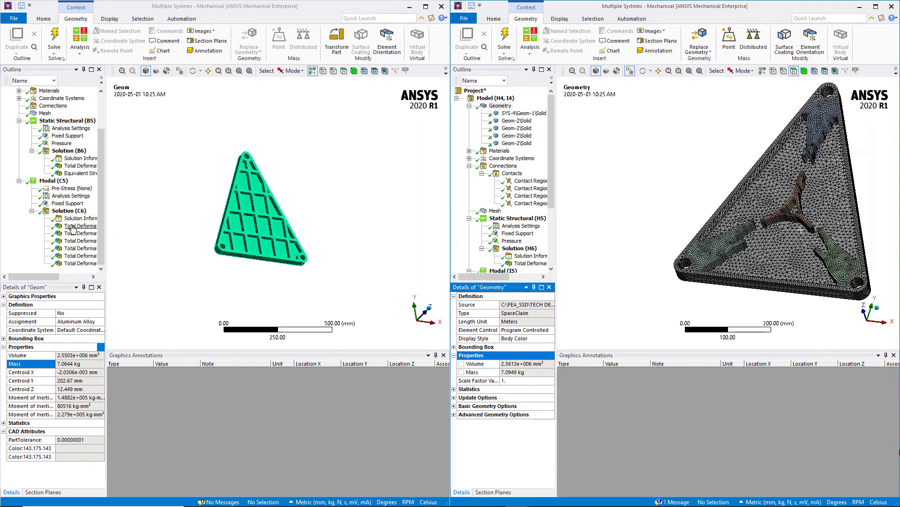
left_click(75, 166)
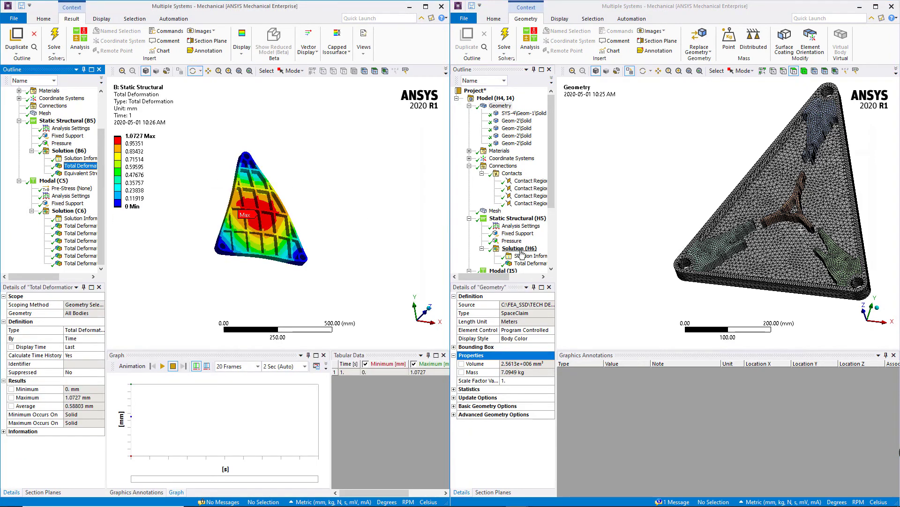
left_click(530, 263)
left_click_drag(651, 196, 679, 206)
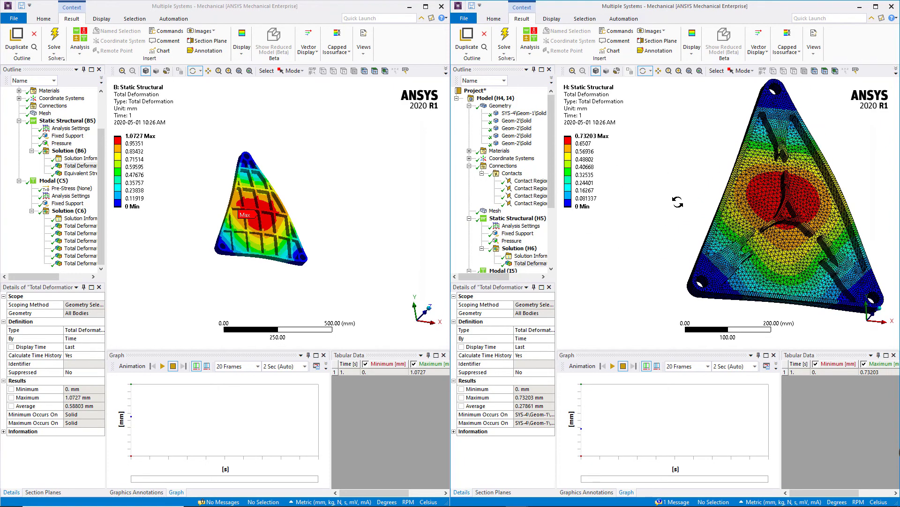
left_click_drag(332, 221, 282, 227)
scroll(281, 227, "up", 5)
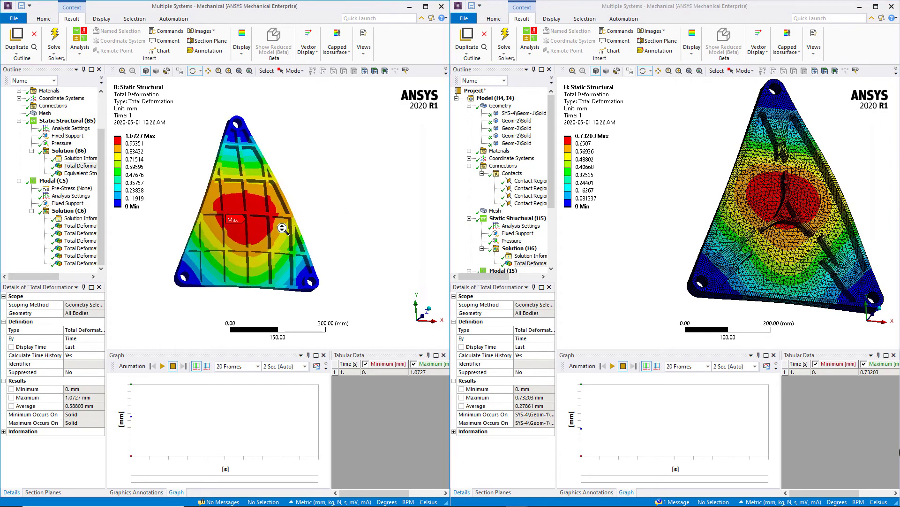
middle_click_drag(358, 231, 345, 225, "ctrl")
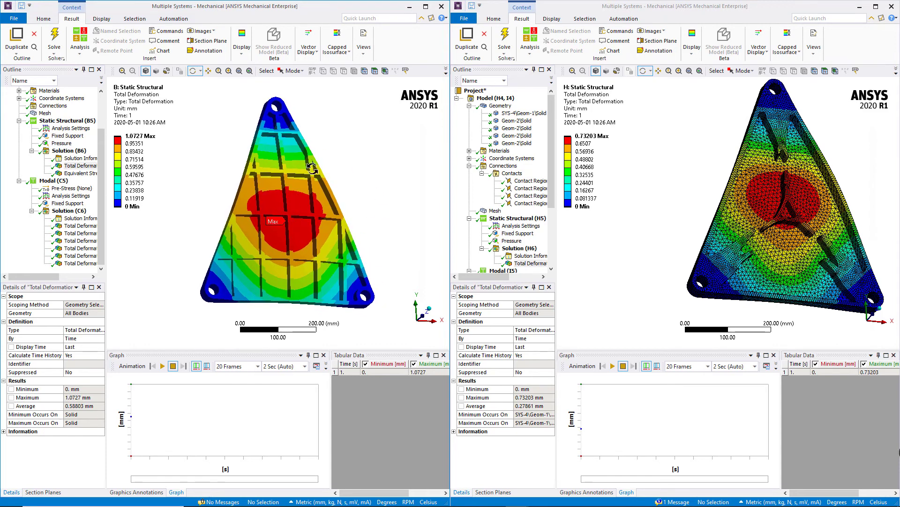
Step: Locate the ANSYS Viewer File (AVZ) export option for the static Total Deformation result in both models
right_click(90, 167)
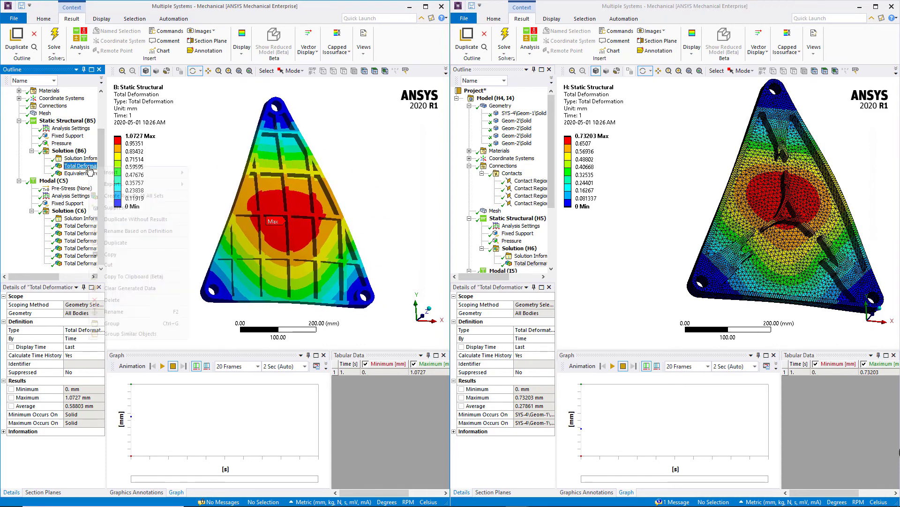
mouse_move(161, 187)
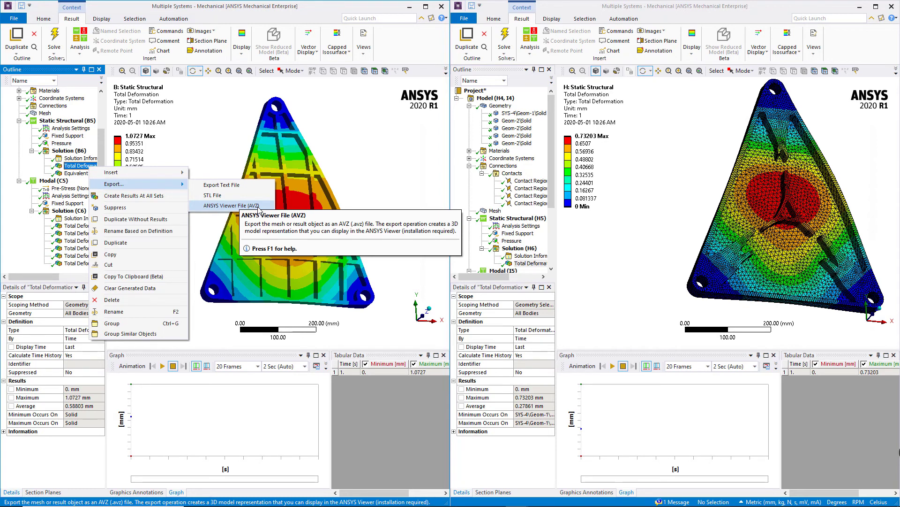
right_click(523, 264)
mouse_move(559, 281)
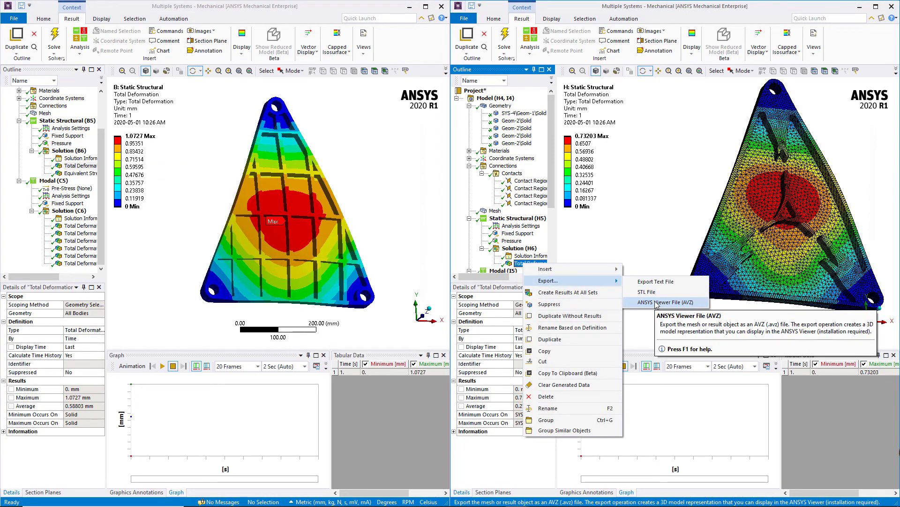
left_click(605, 5)
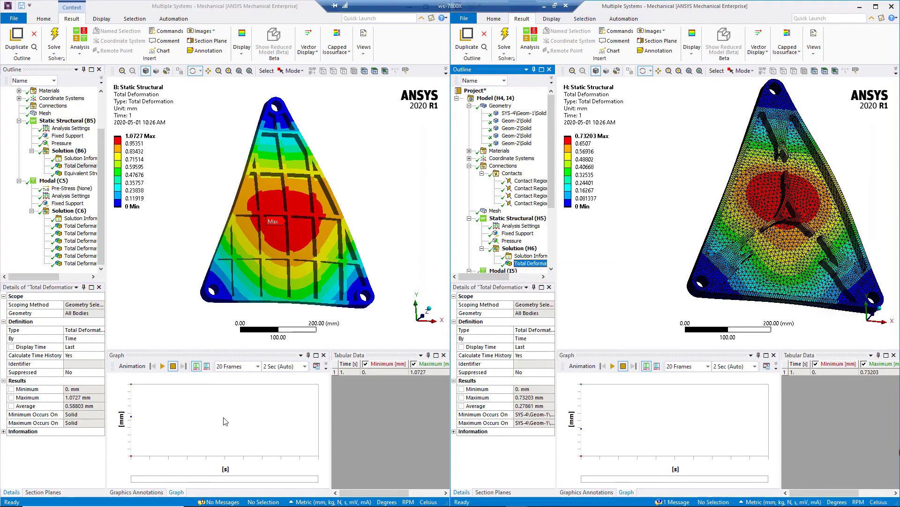
Step: Open ANSYS Viewer 2020 R1, maximize it, and split the display into two viewports
key("super")
type("ansy")
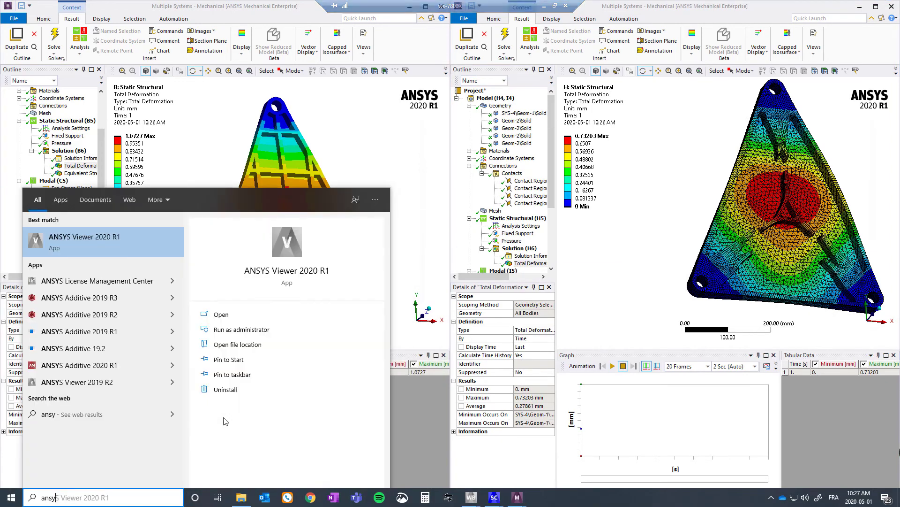
key("Return")
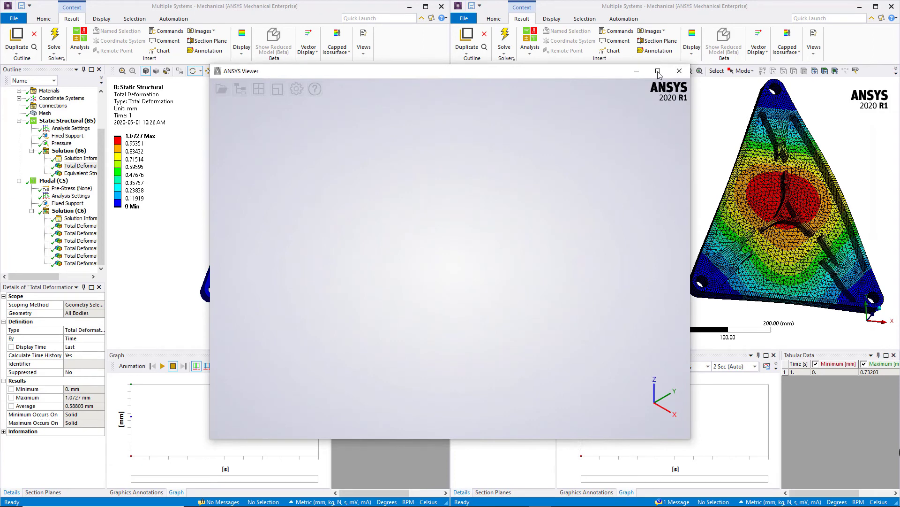
left_click(658, 70)
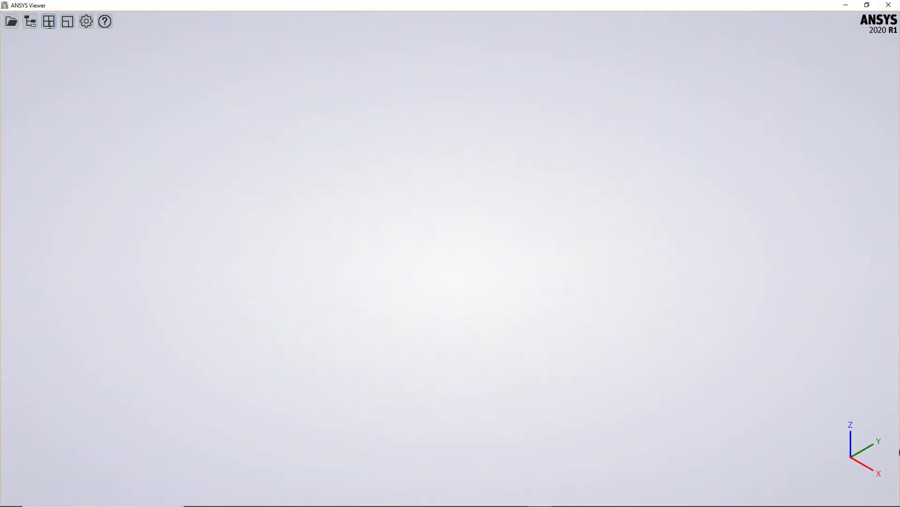
left_click(48, 24)
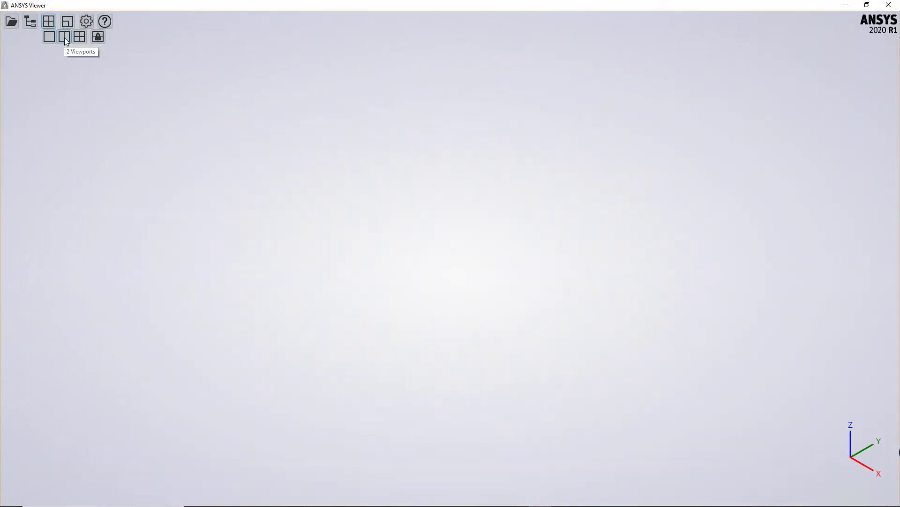
left_click(64, 37)
Step: Load TotDef_Ext.avz from the project's user_files folder into the first viewport and TotDef_Baseline.avz into the second
left_click(16, 26)
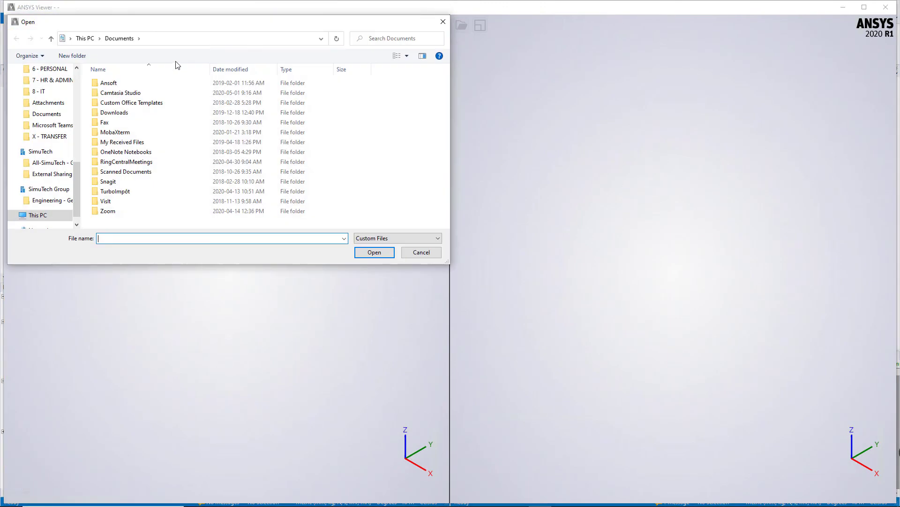
left_click(175, 38)
key("ctrl+v")
key("Return")
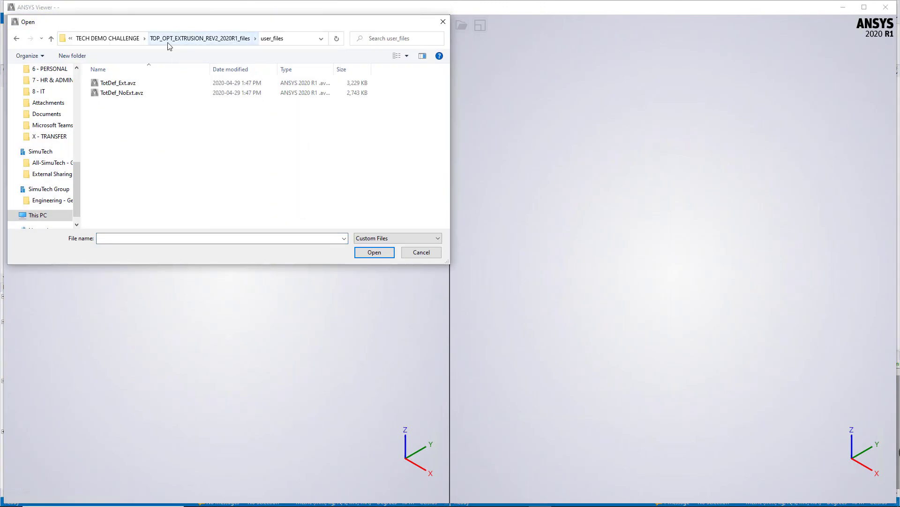
double_click(123, 85)
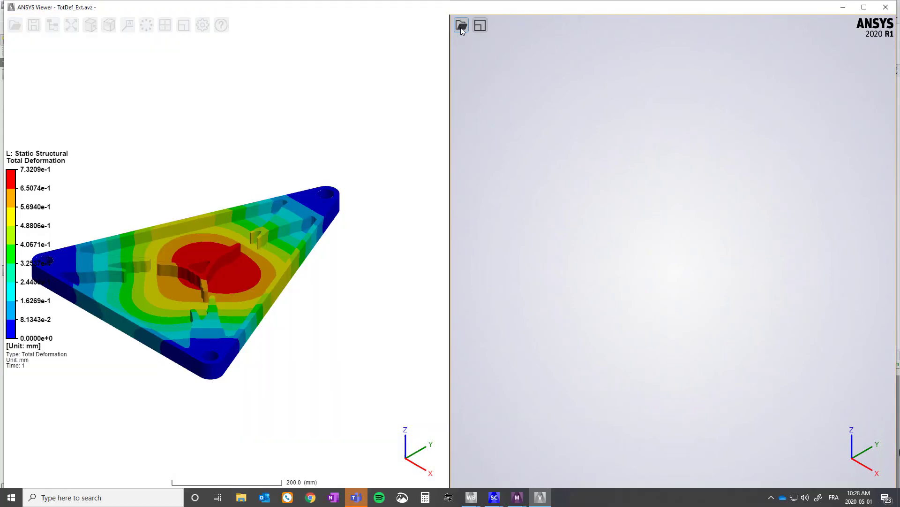
left_click(461, 26)
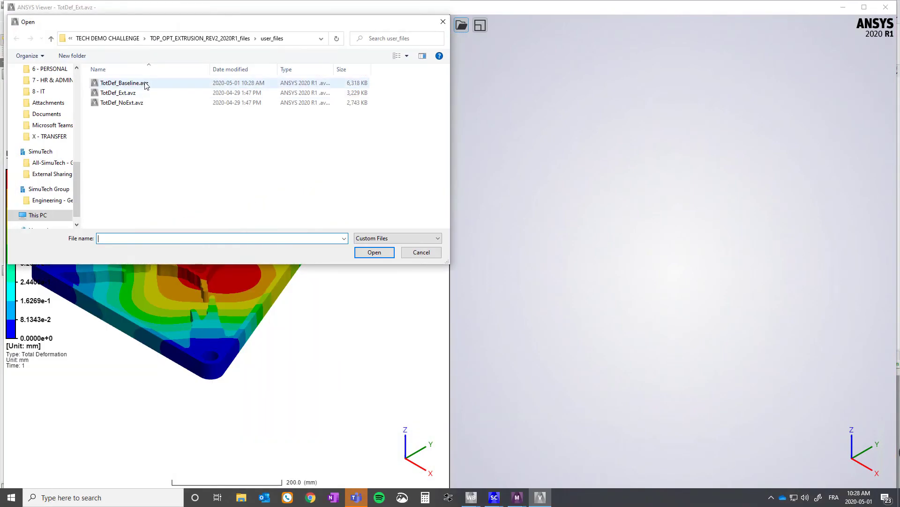
double_click(145, 84)
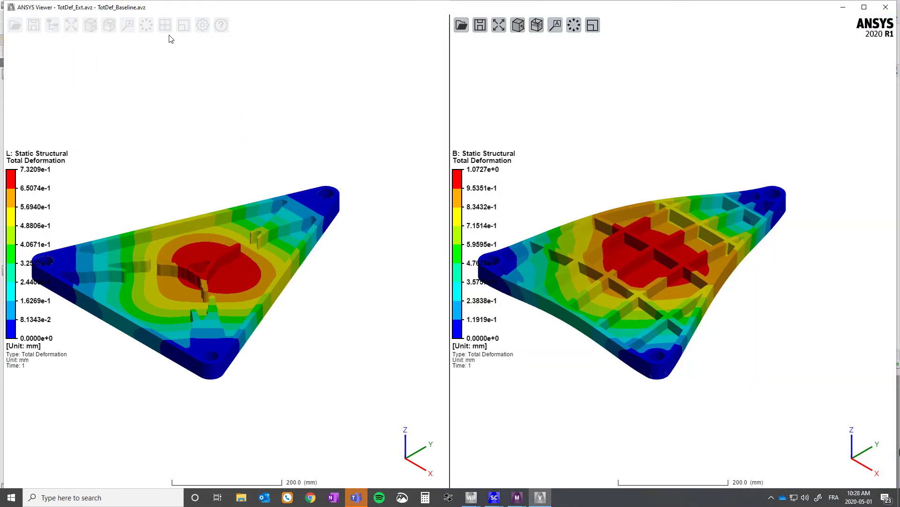
Step: Lock the two viewports together and rotate the optimized and baseline plates simultaneously to compare their deformation
left_click(165, 26)
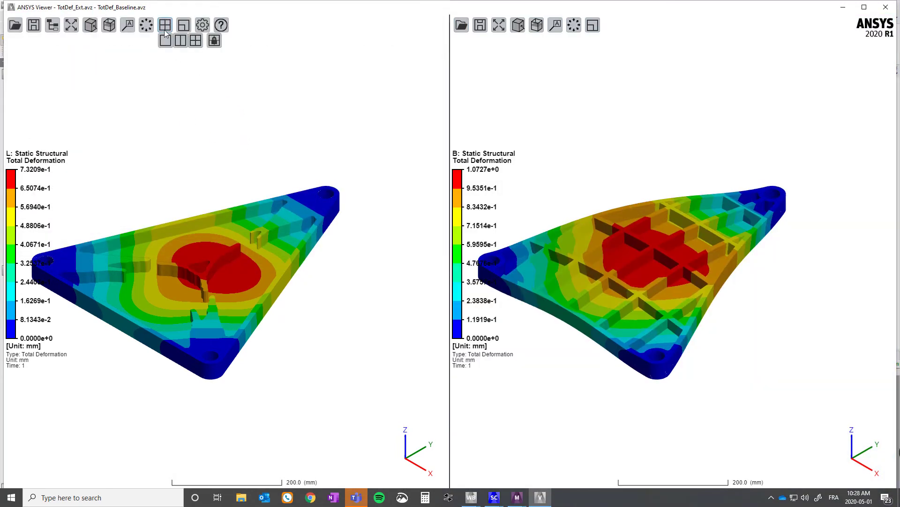
left_click(213, 42)
left_click_drag(280, 206, 369, 355)
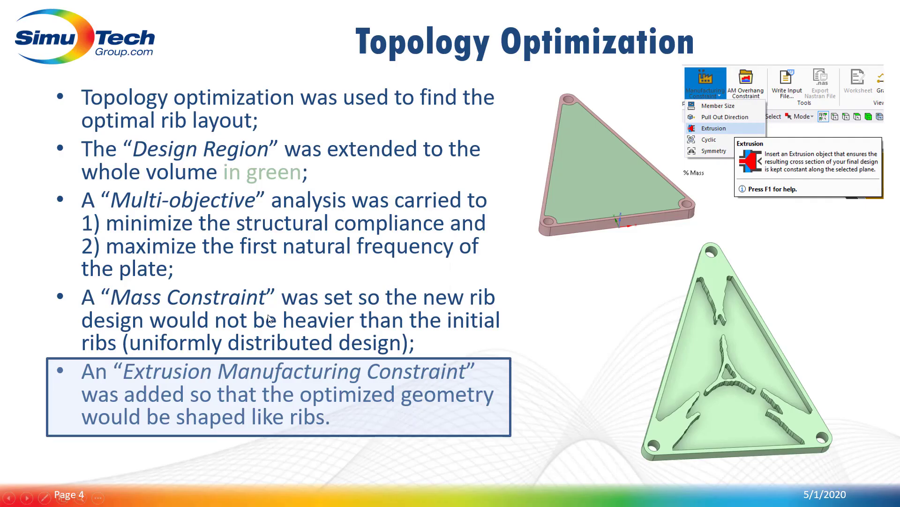
key("Left")
key("Right")
key("Right")
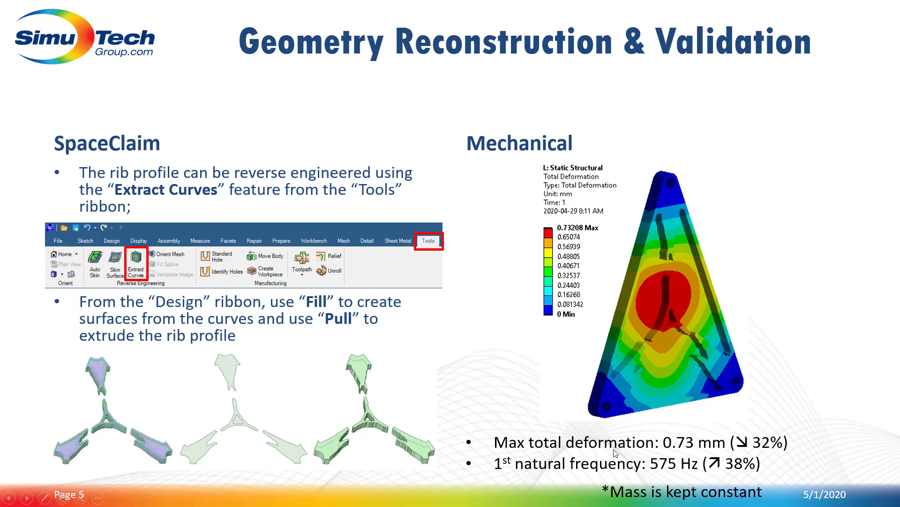